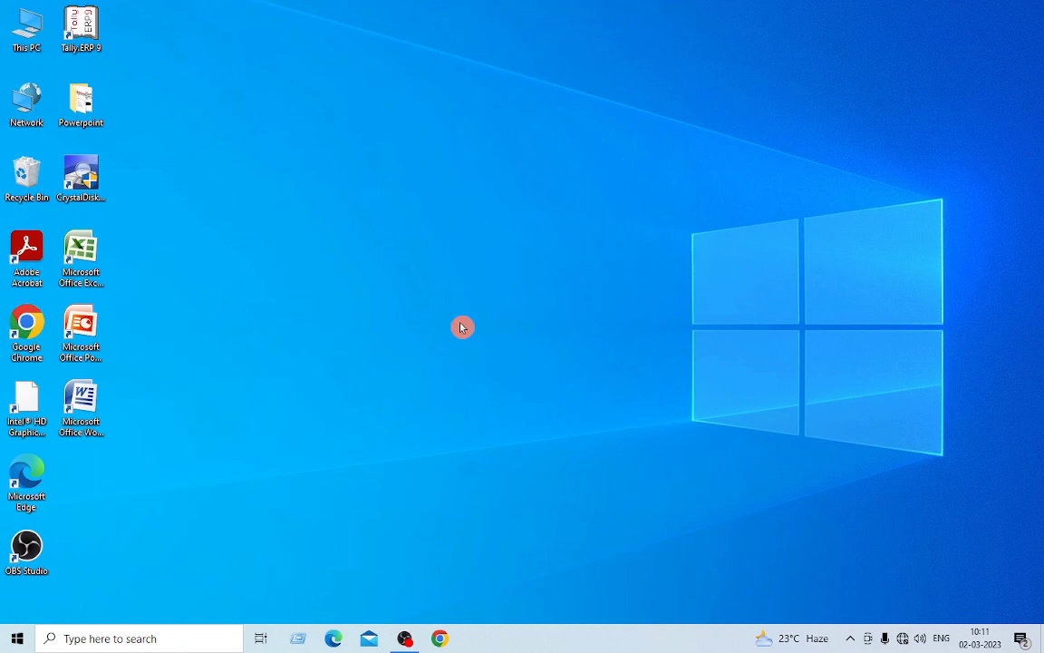
# Refresh the Windows desktop three times.
pyautogui.rightClick(457, 213)
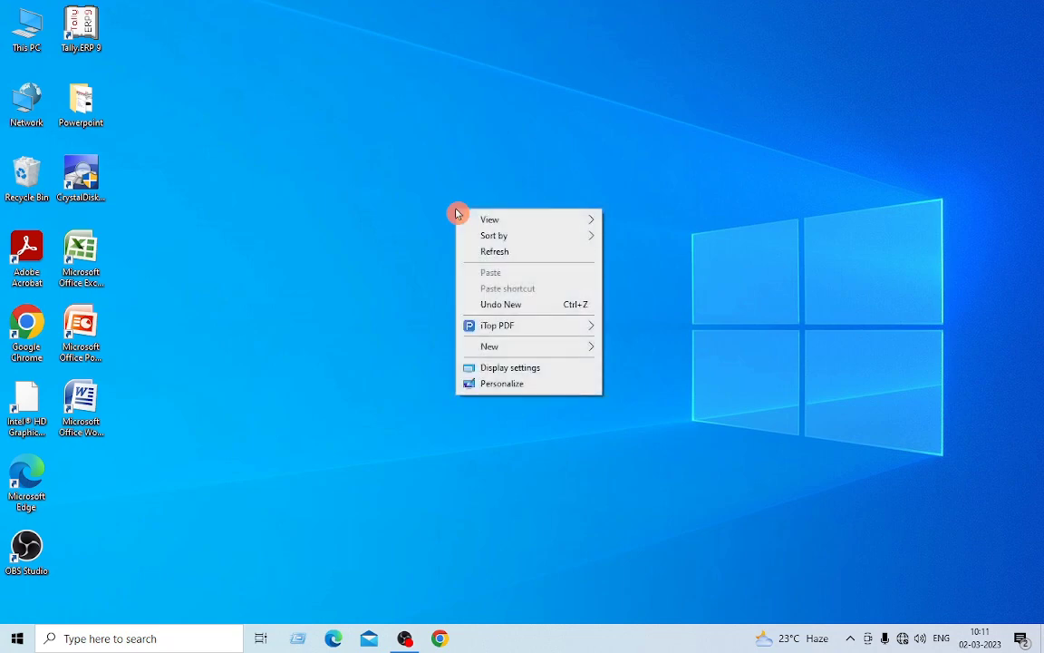
pyautogui.click(498, 255)
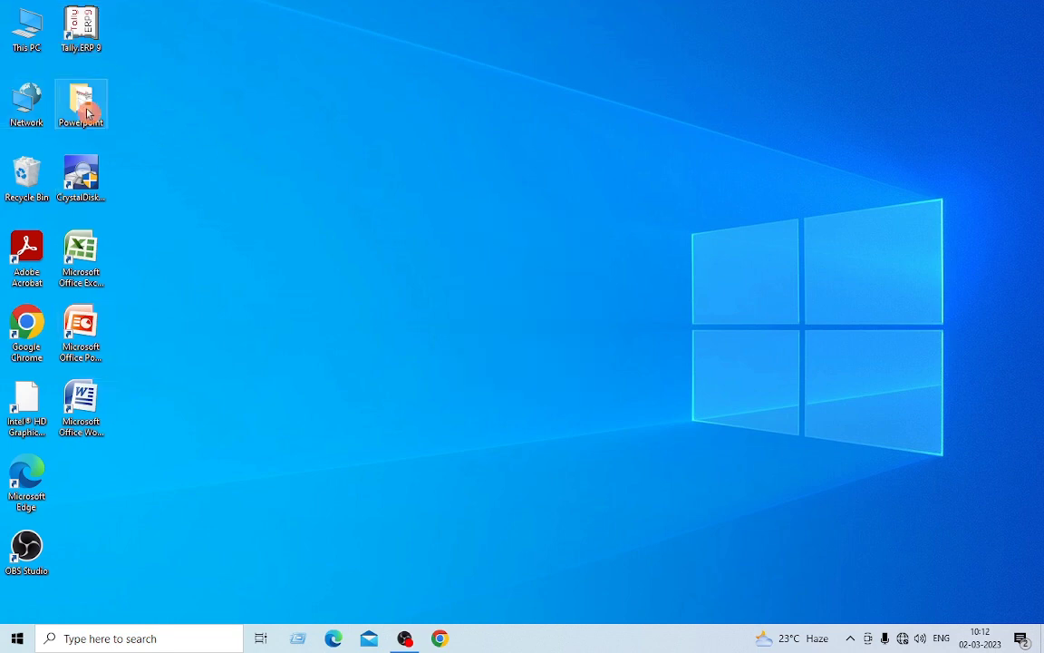
pyautogui.rightClick(539, 174)
pyautogui.click(580, 219)
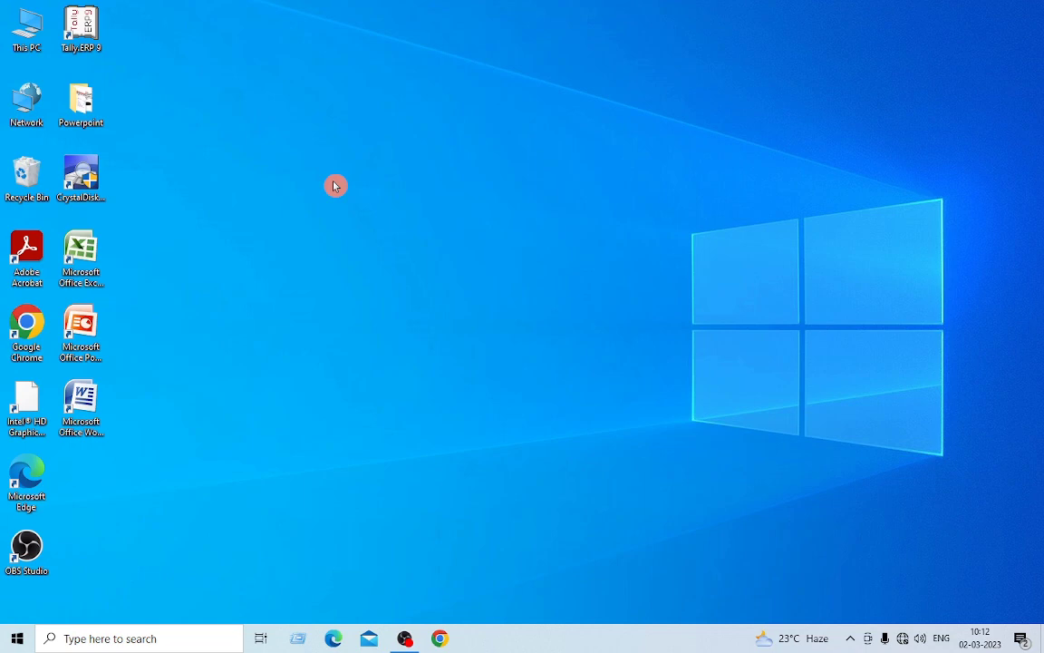
pyautogui.rightClick(449, 183)
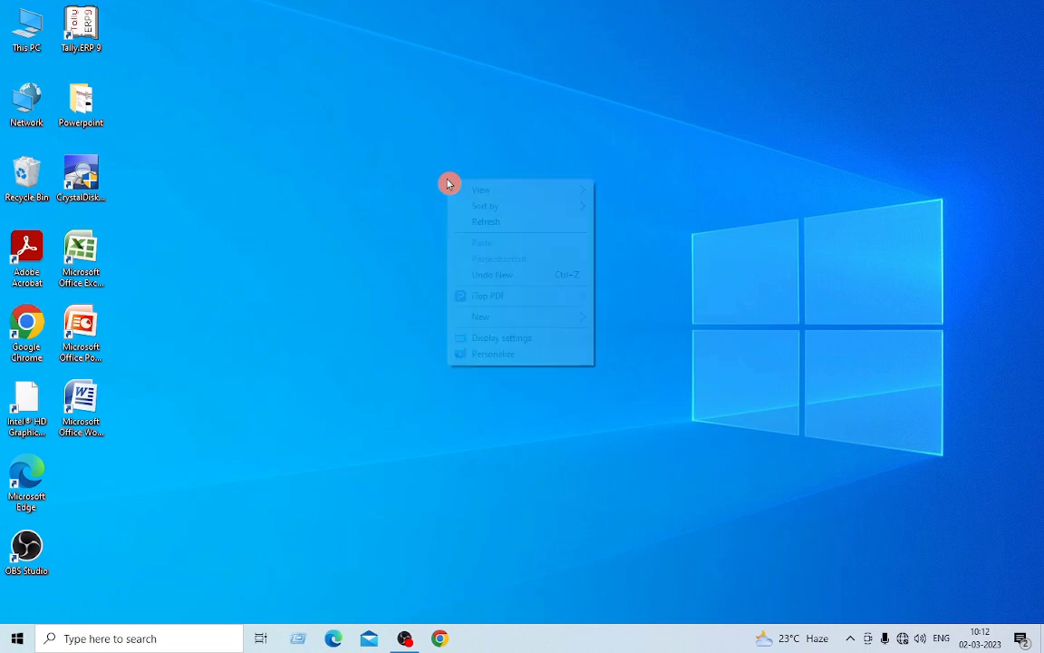
pyautogui.click(478, 224)
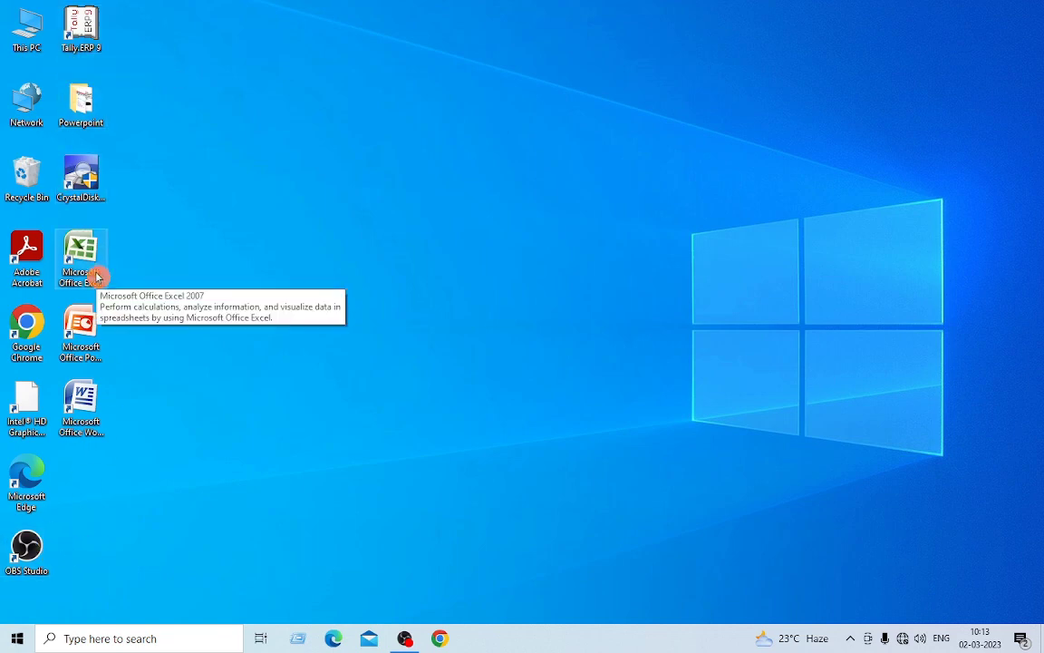
# View the Start menu's app list and tiles several times, closing it after each look.
pyautogui.click(18, 642)
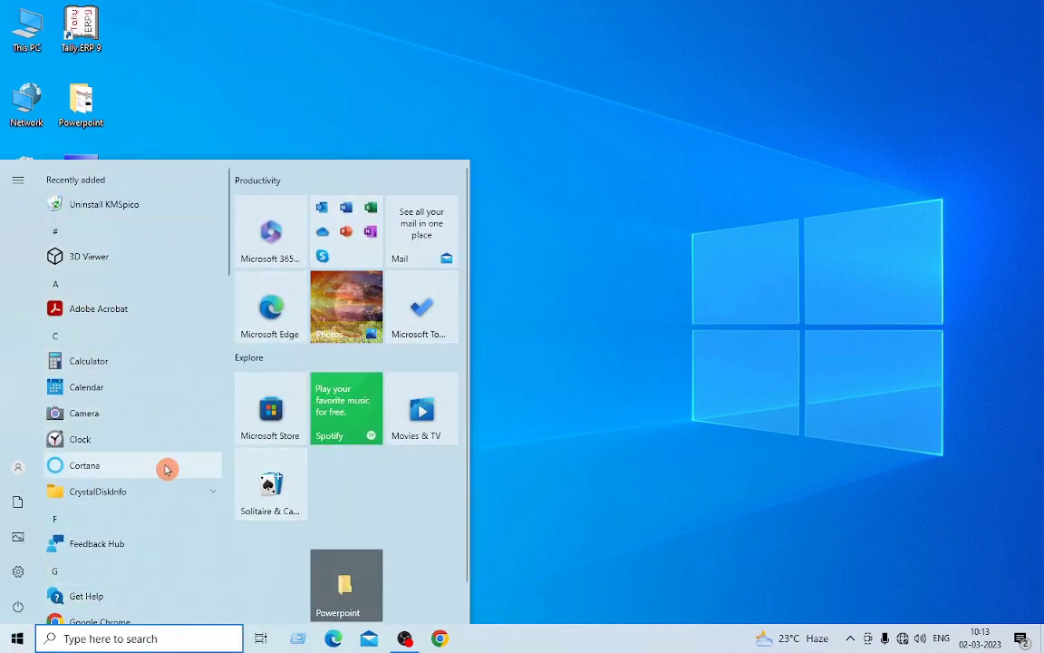
pyautogui.click(551, 427)
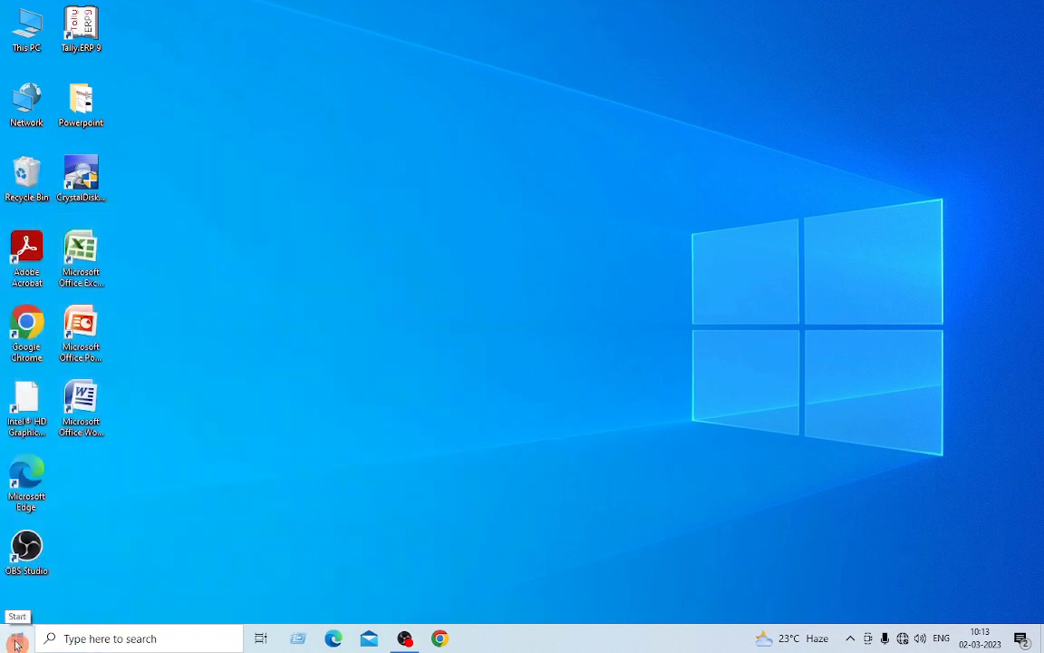
pyautogui.click(16, 642)
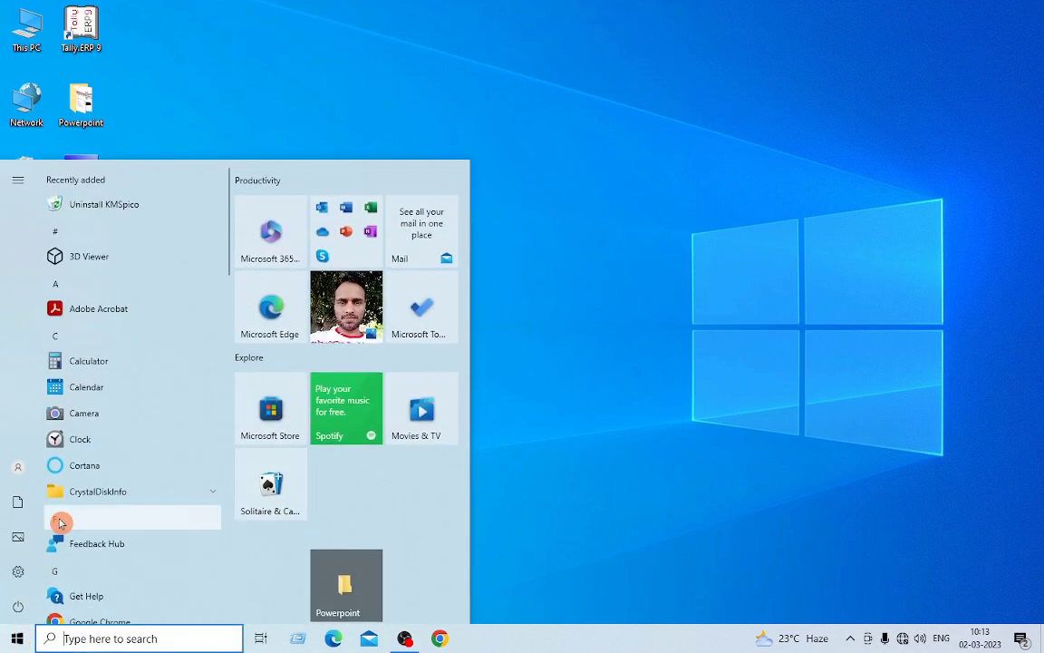
pyautogui.click(524, 300)
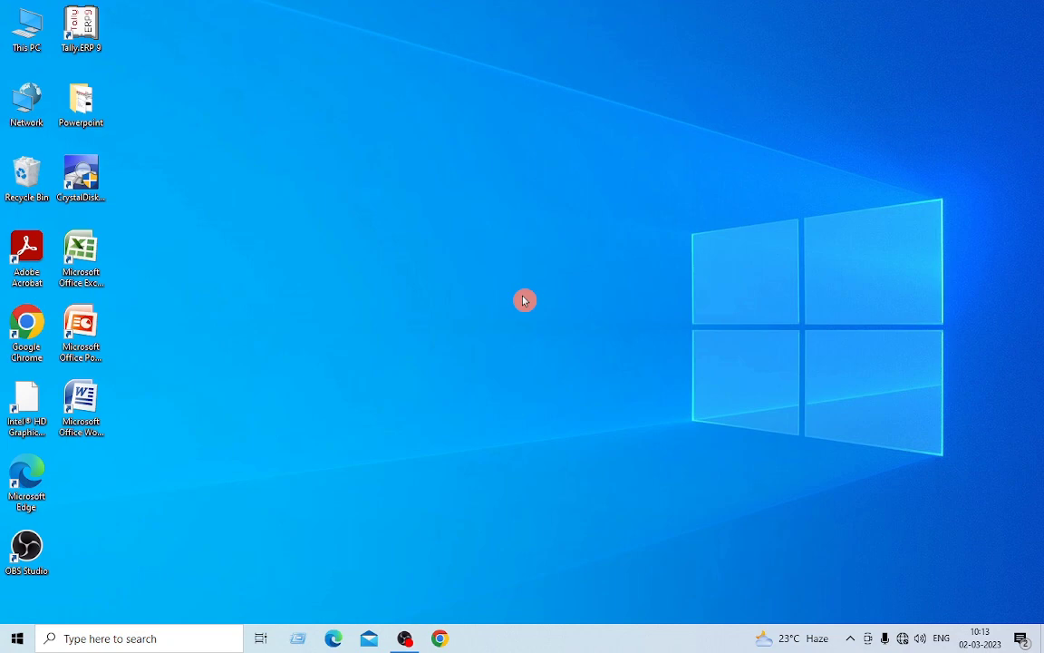
pyautogui.press('super')
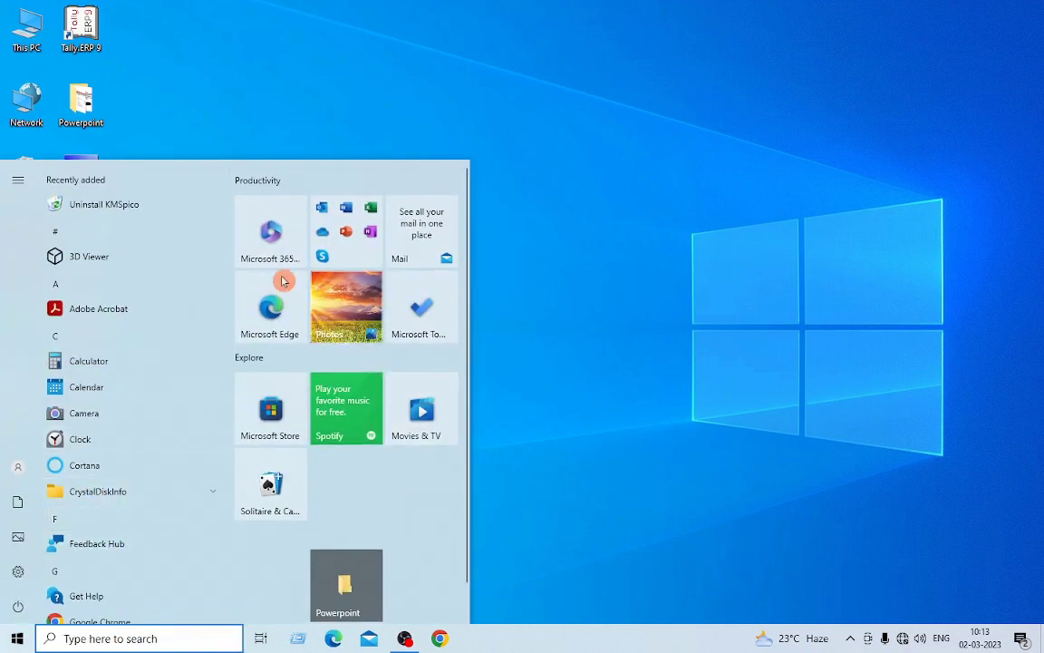
pyautogui.click(569, 201)
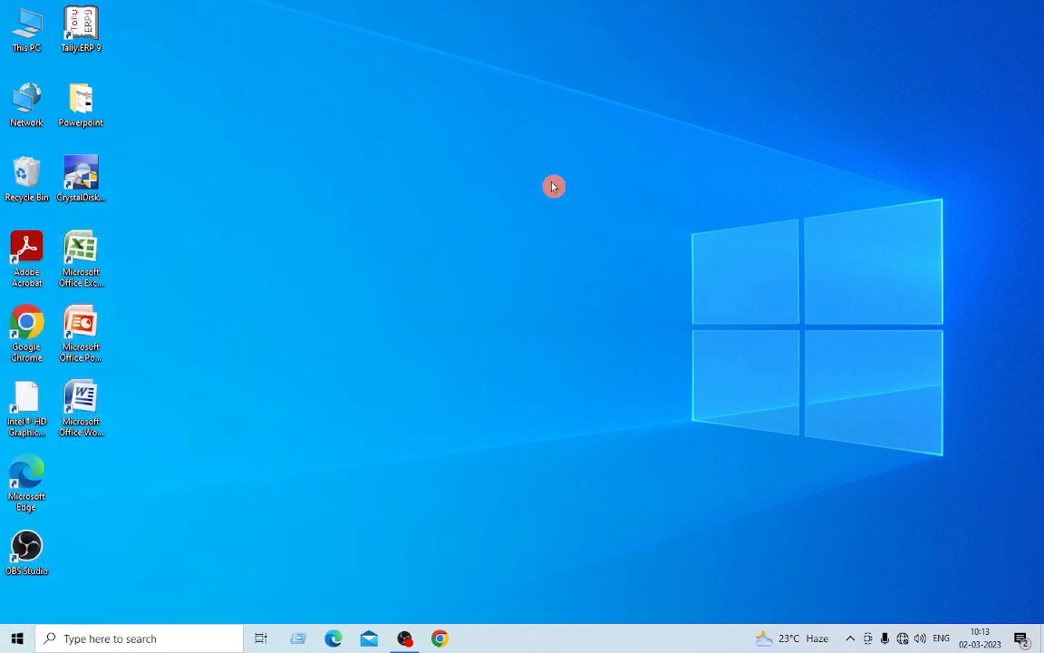
pyautogui.press('super')
pyautogui.press('super')
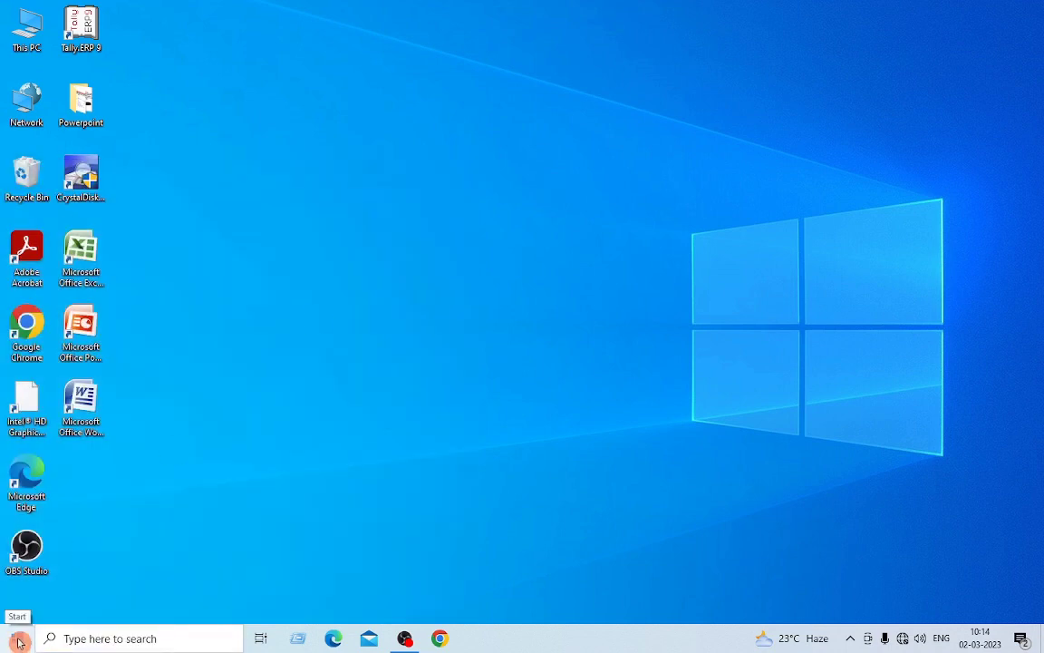
# View the Windows search pane with its recent items and top apps, then close it.
pyautogui.click(138, 638)
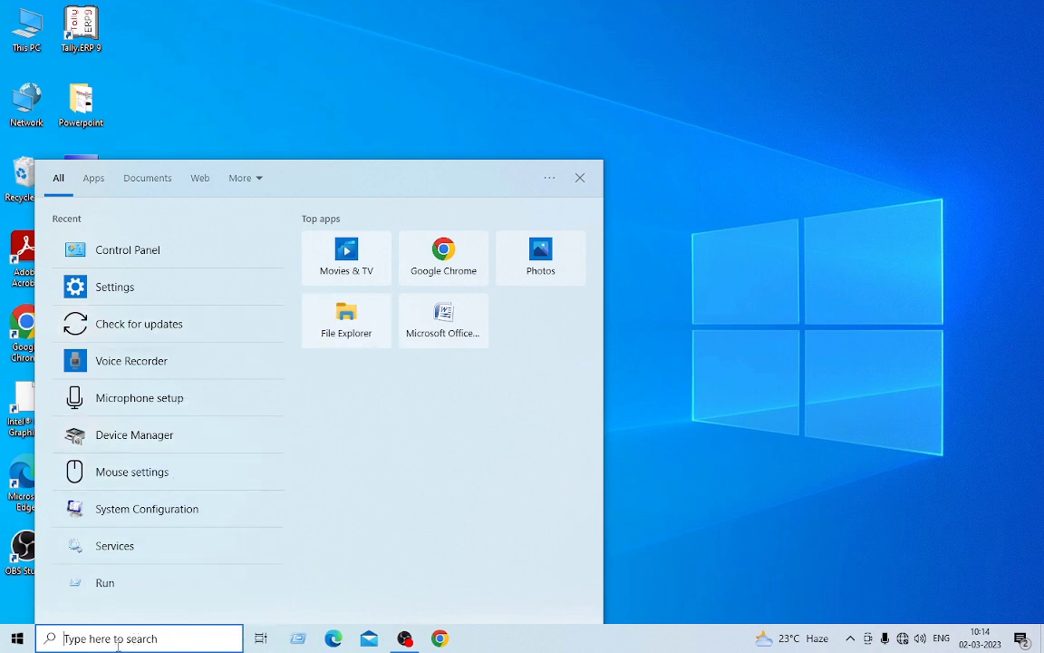
pyautogui.click(166, 641)
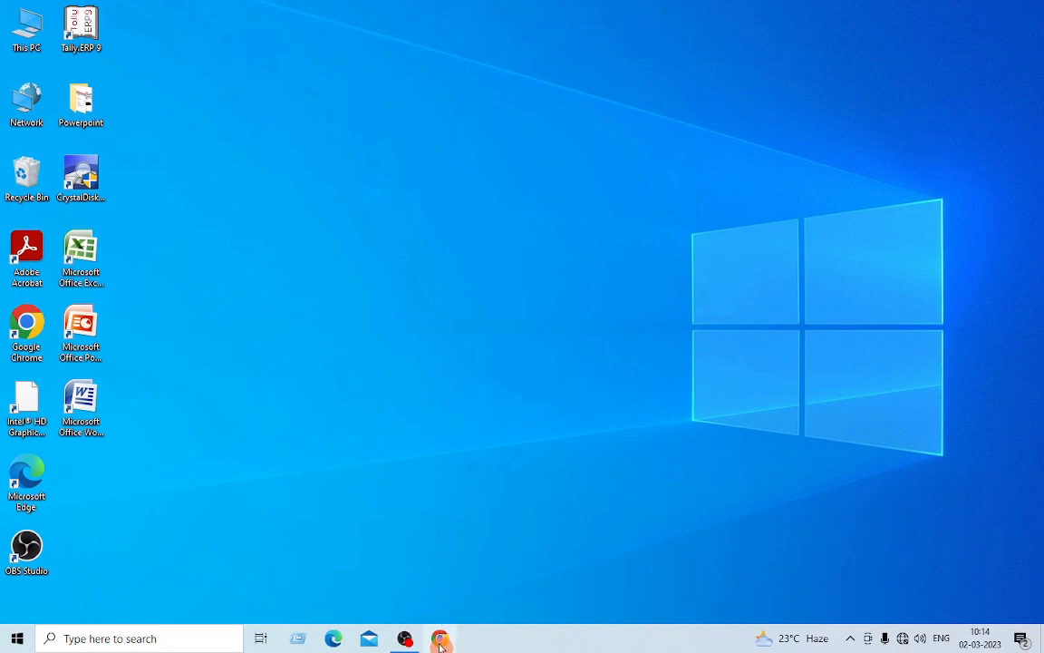
# Unpin Google Chrome from the taskbar and pin it back using its desktop shortcut.
pyautogui.rightClick(23, 336)
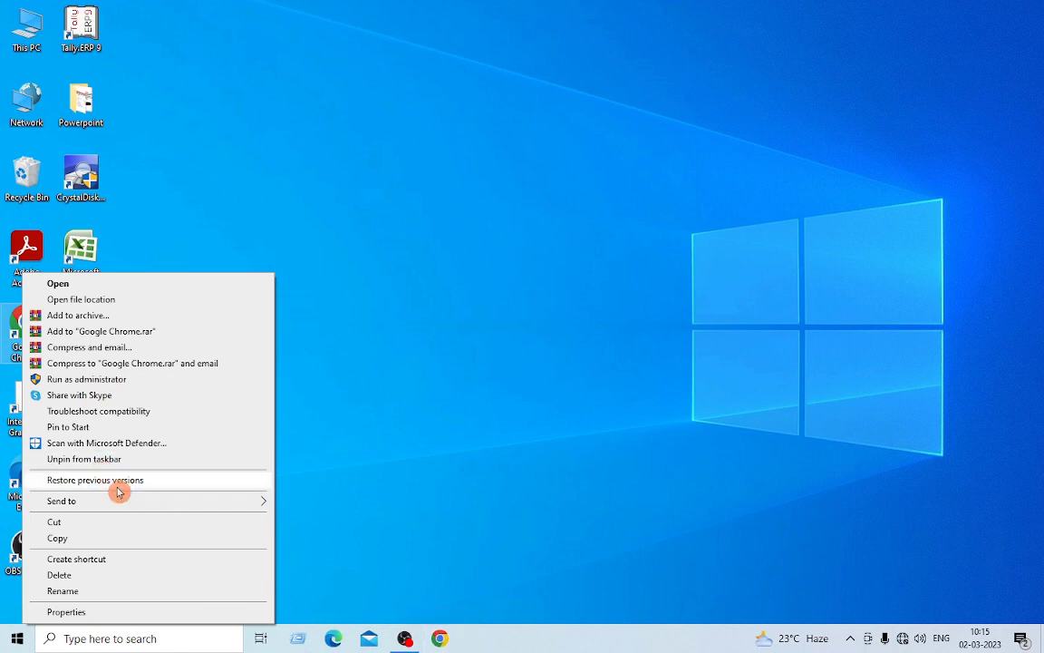
pyautogui.click(77, 460)
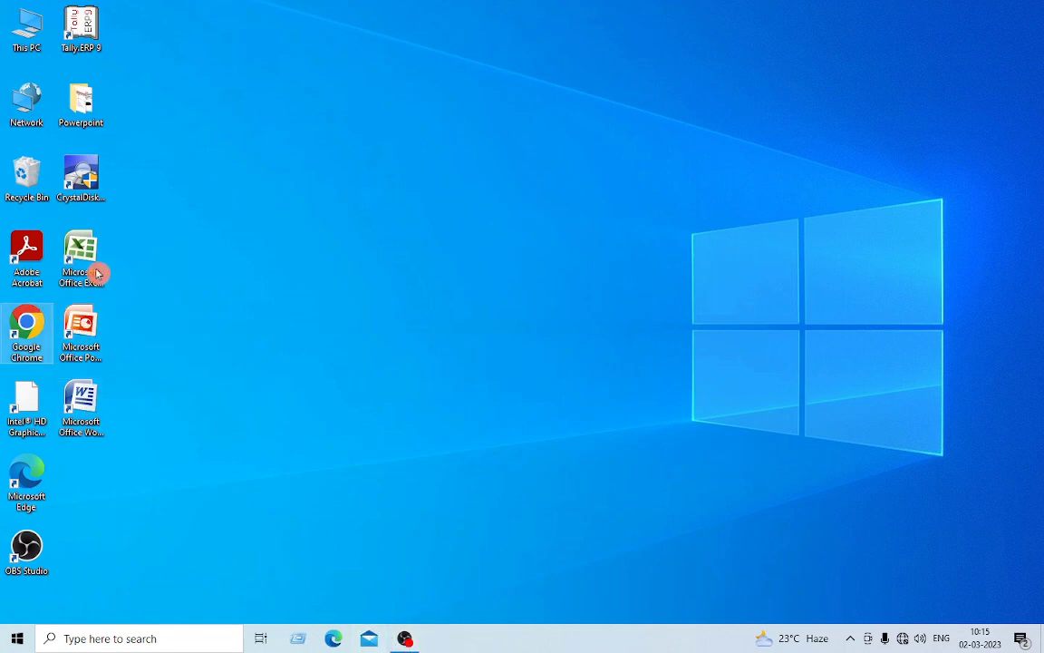
pyautogui.rightClick(14, 333)
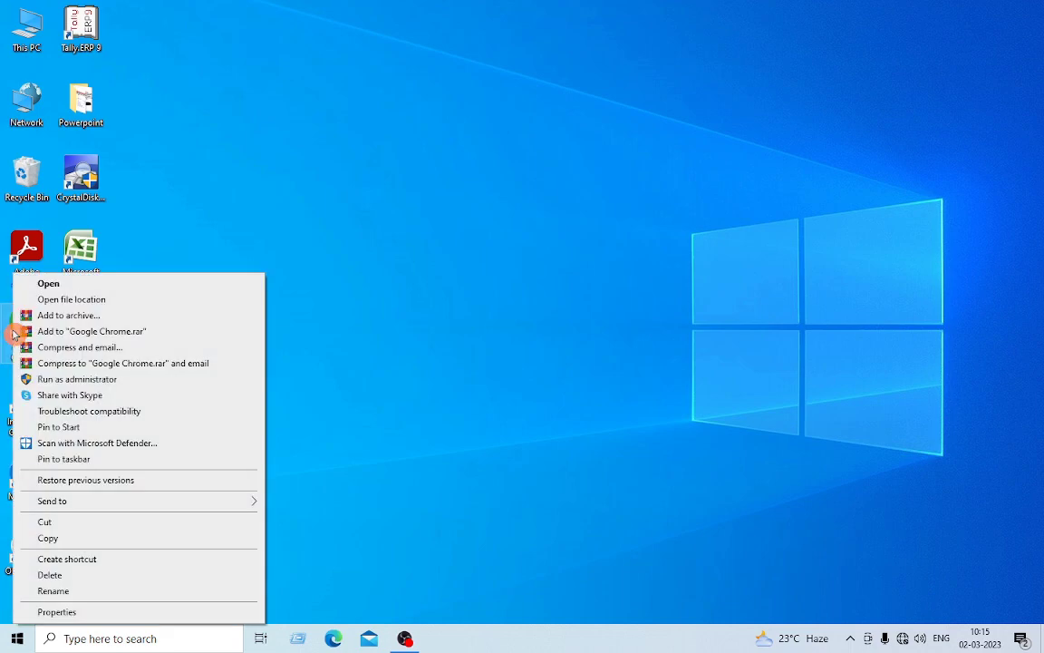
pyautogui.click(75, 465)
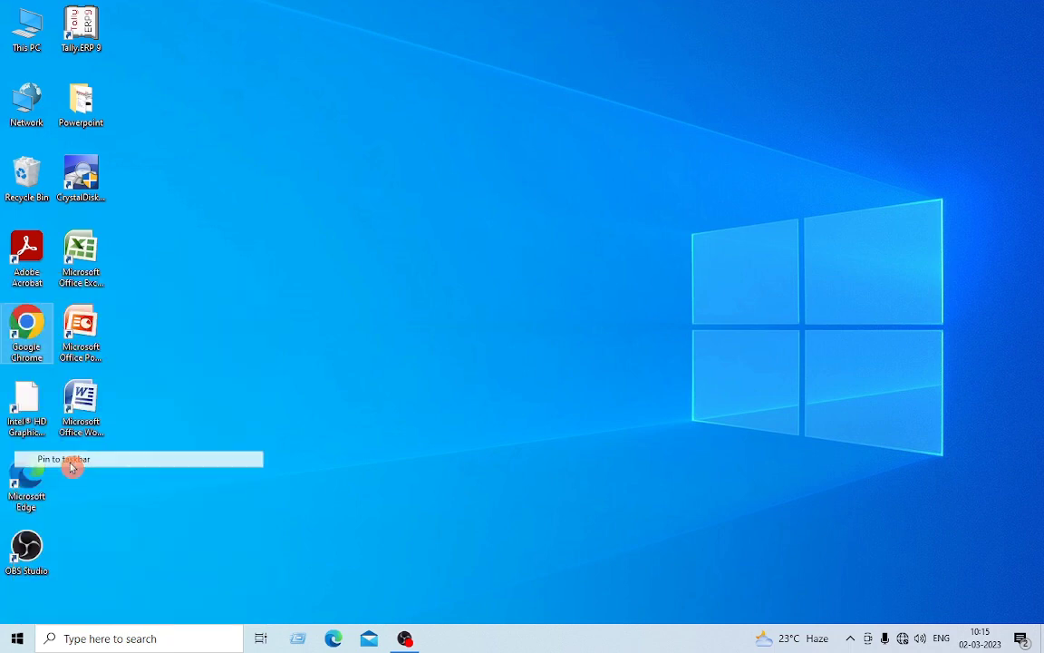
pyautogui.rightClick(22, 326)
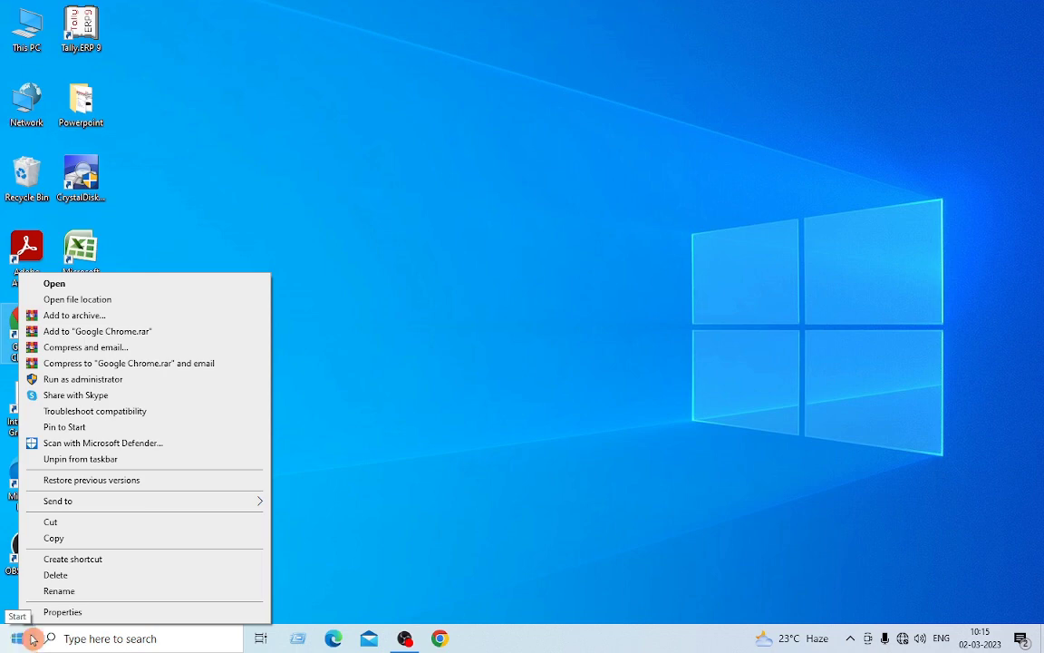
pyautogui.click(390, 331)
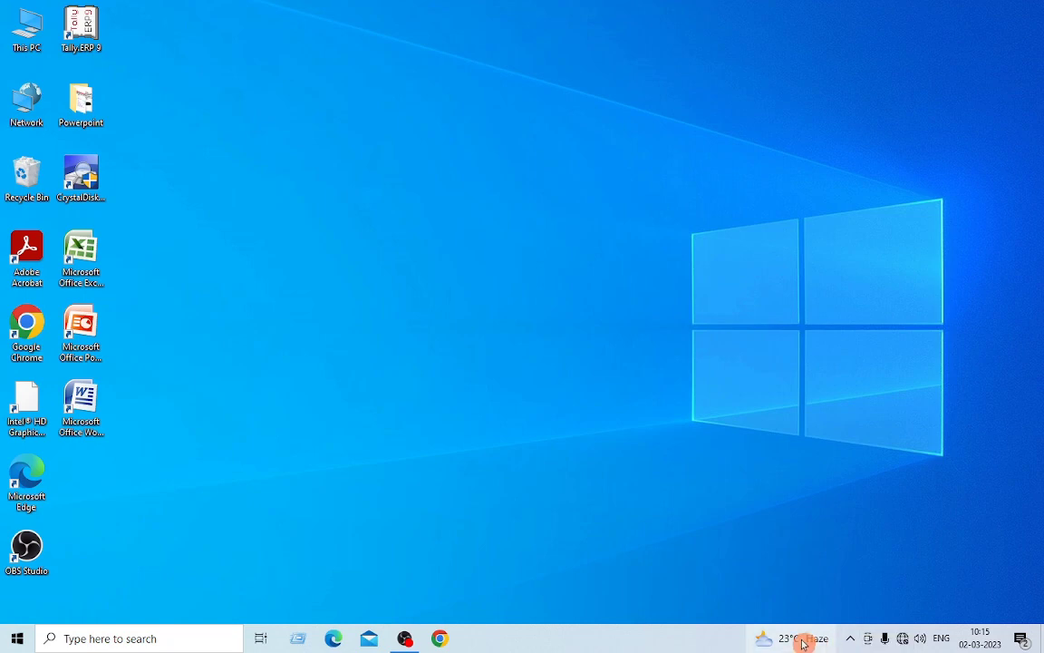
pyautogui.moveTo(802, 643)
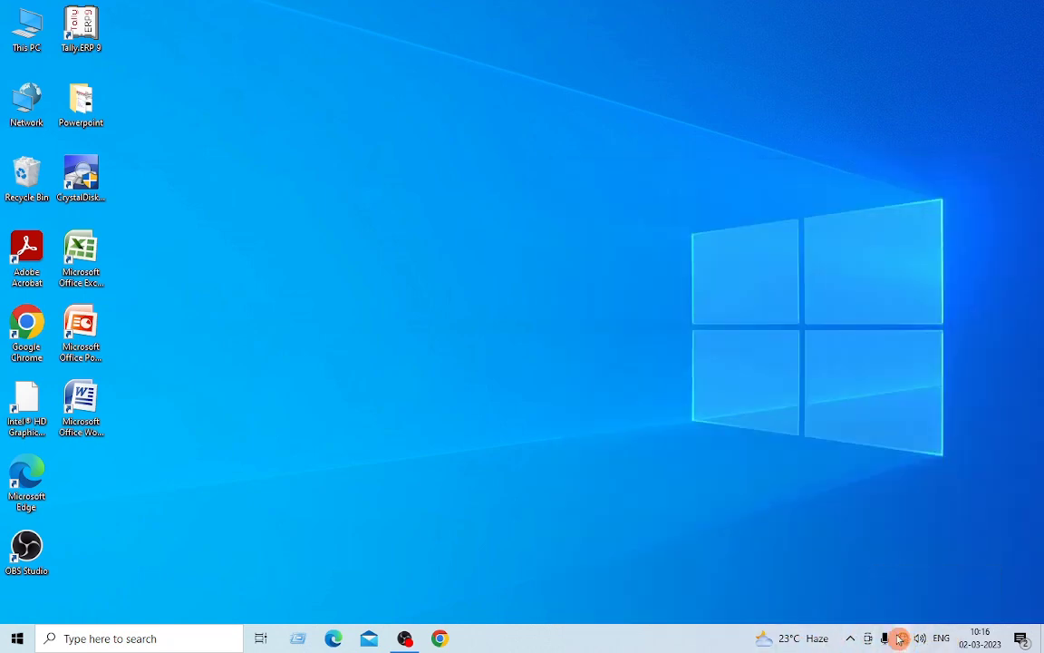
pyautogui.moveTo(994, 645)
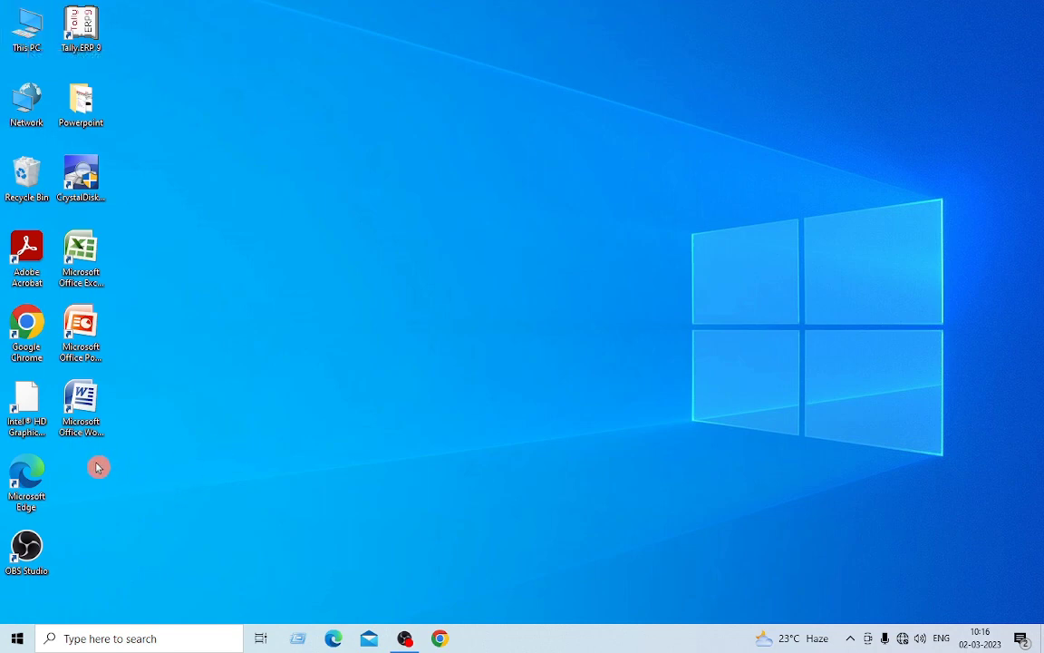
# View the folders and drives in This PC and the Quick access view of File Explorer, closing each window.
pyautogui.doubleClick(26, 29)
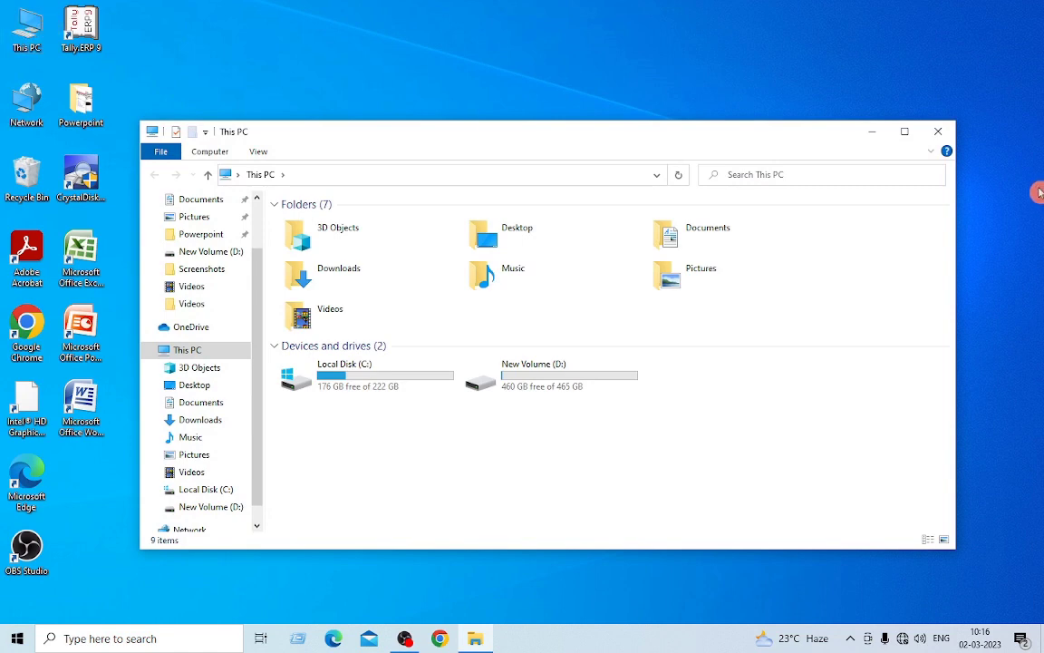
pyautogui.click(939, 132)
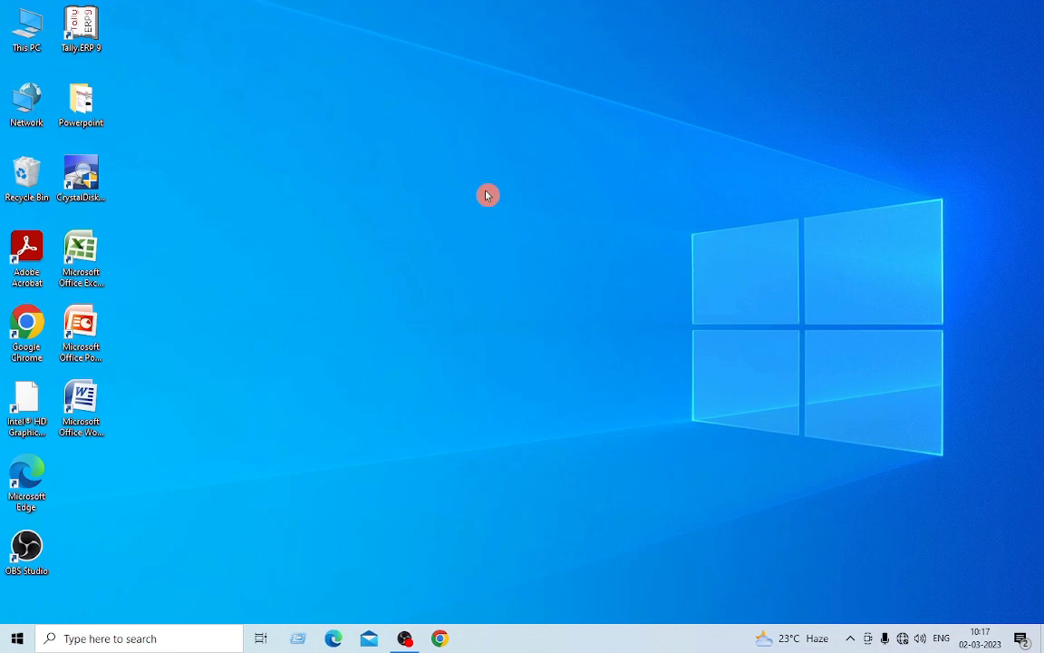
pyautogui.press('super+e')
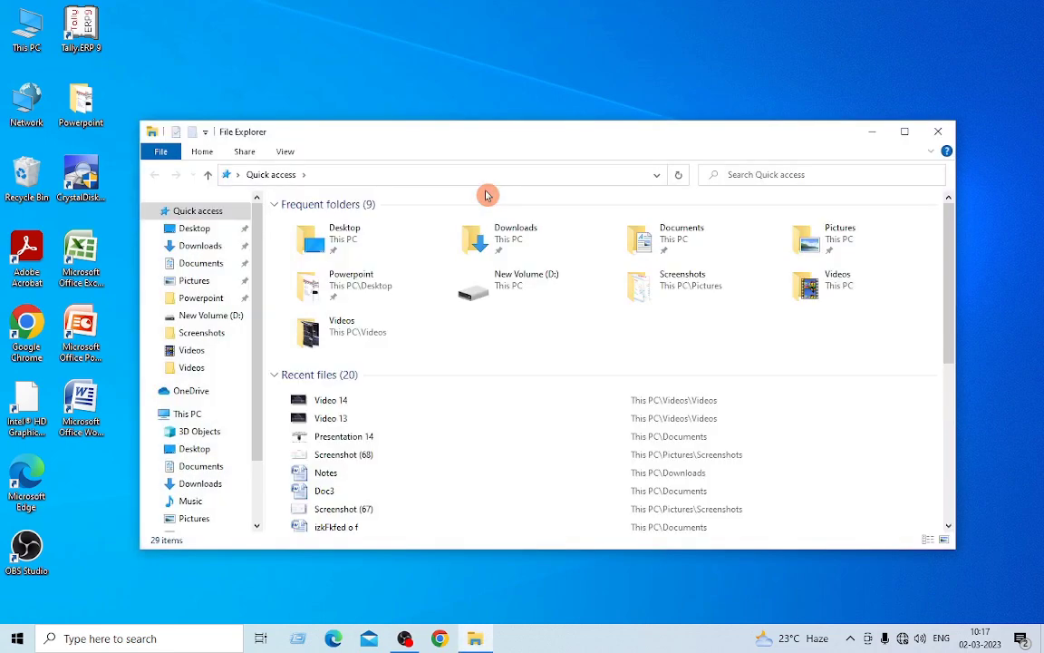
pyautogui.click(942, 136)
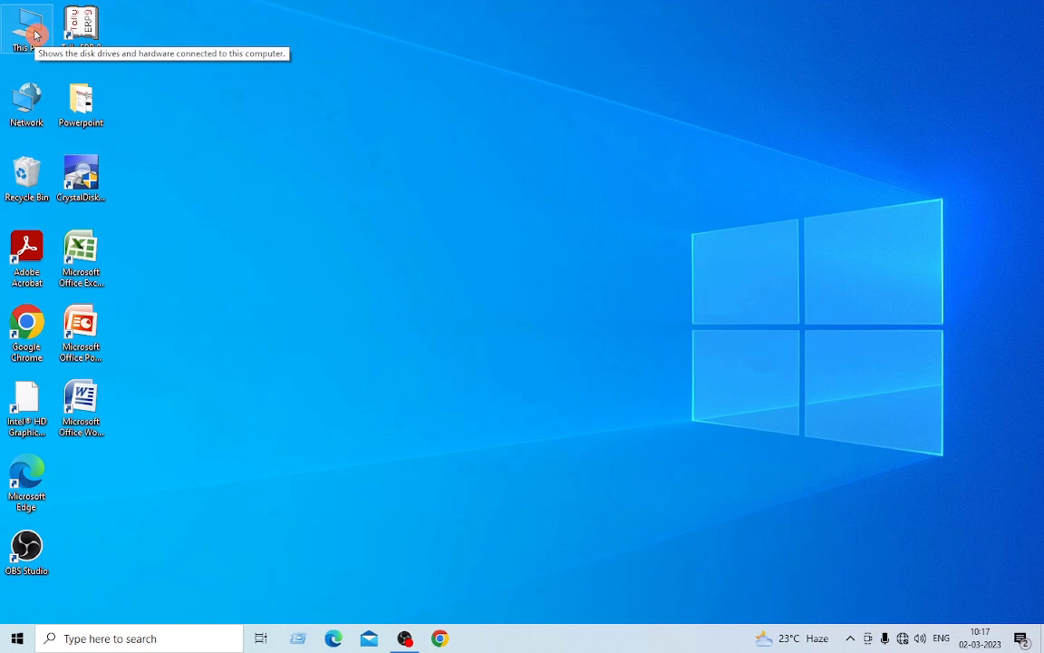
# Create a desktop shortcut to the Documents folder from File Explorer's Quick access view, and close the window.
pyautogui.press('super+e')
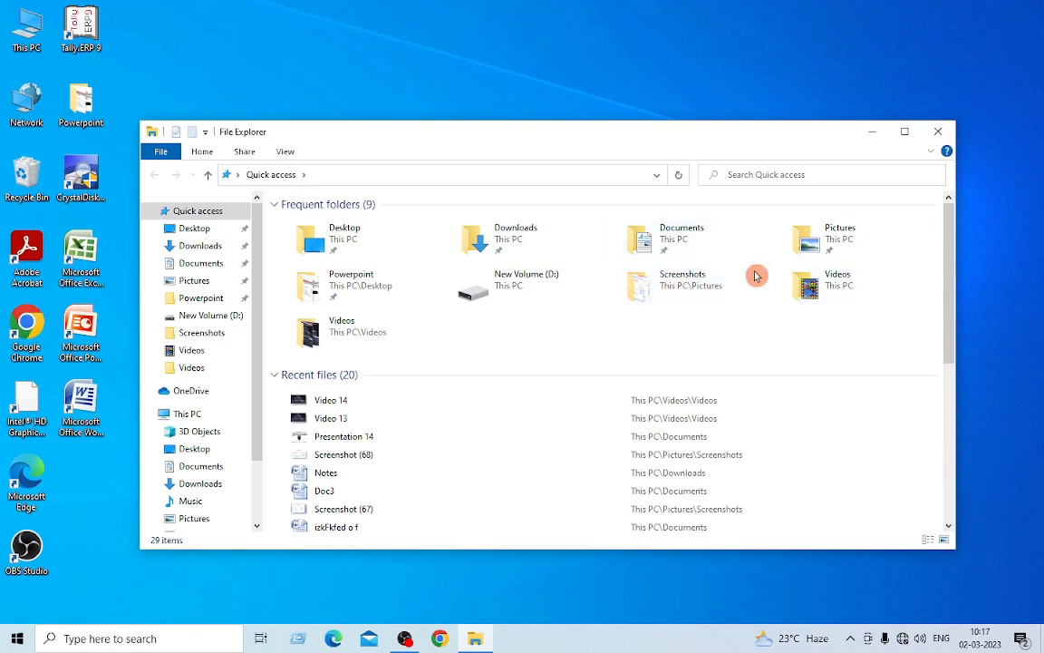
pyautogui.rightClick(688, 234)
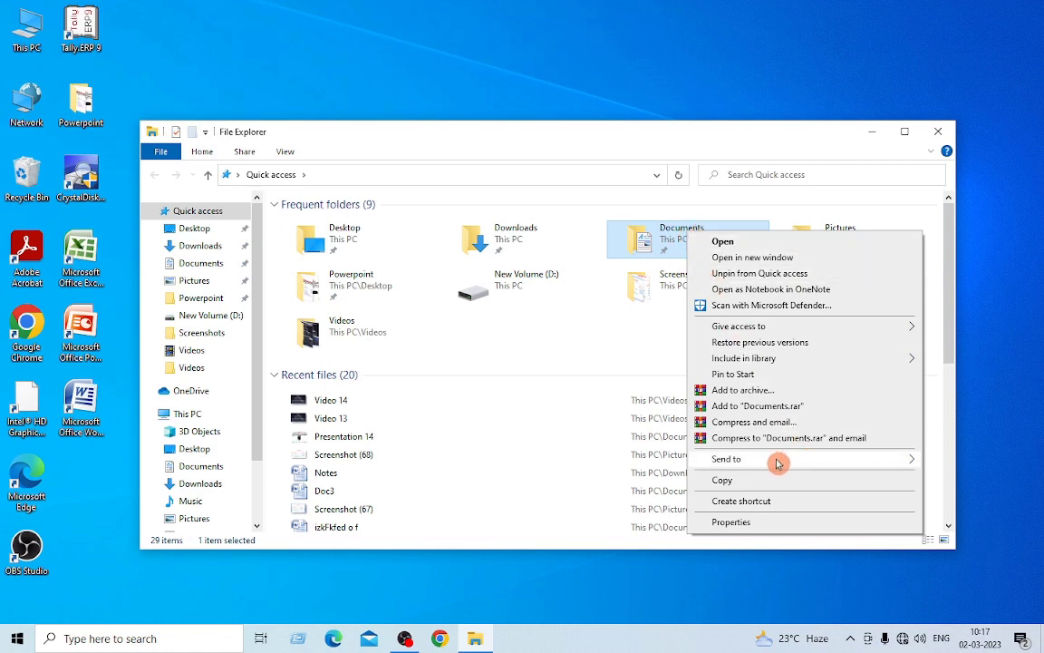
pyautogui.moveTo(777, 463)
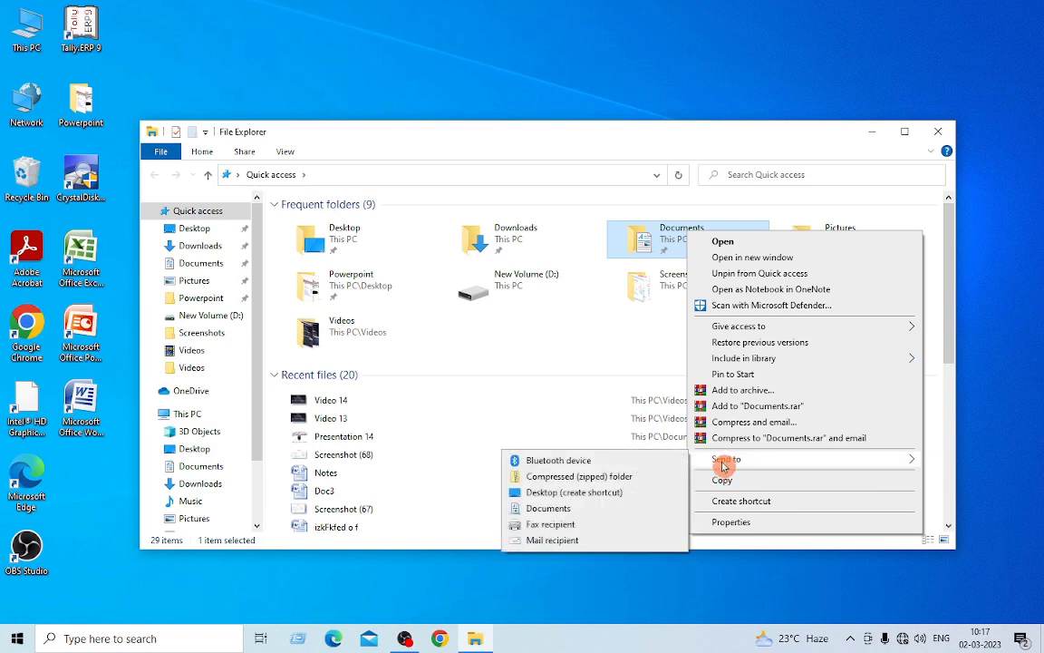
pyautogui.click(541, 494)
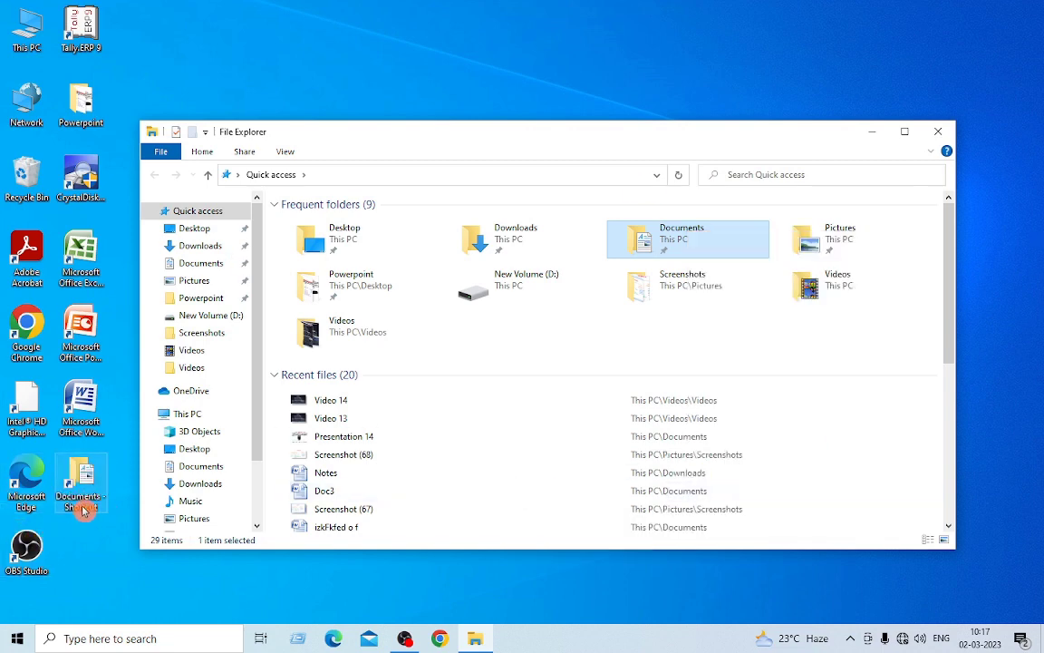
pyautogui.click(938, 131)
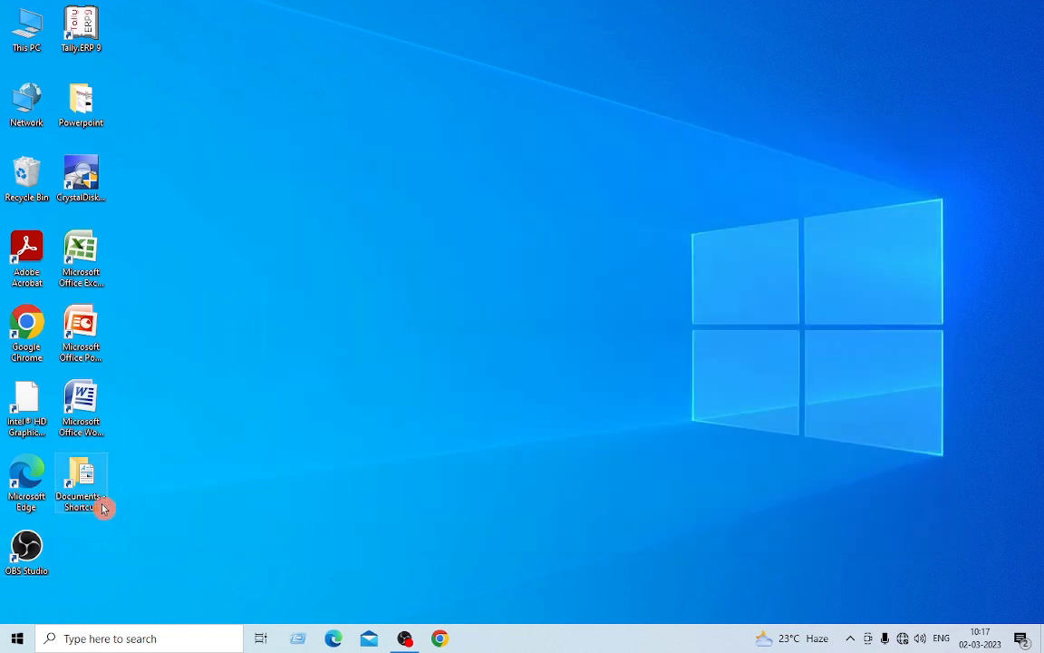
# Delete the Documents shortcut from the desktop.
pyautogui.moveTo(139, 474); pyautogui.dragTo(86, 494)
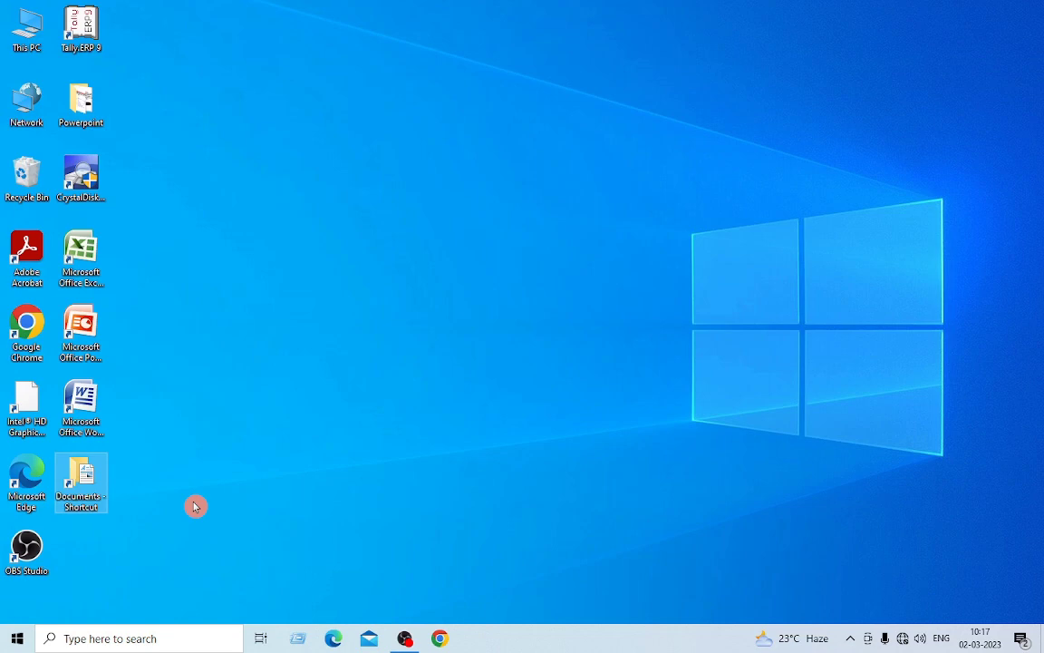
pyautogui.press('Delete')
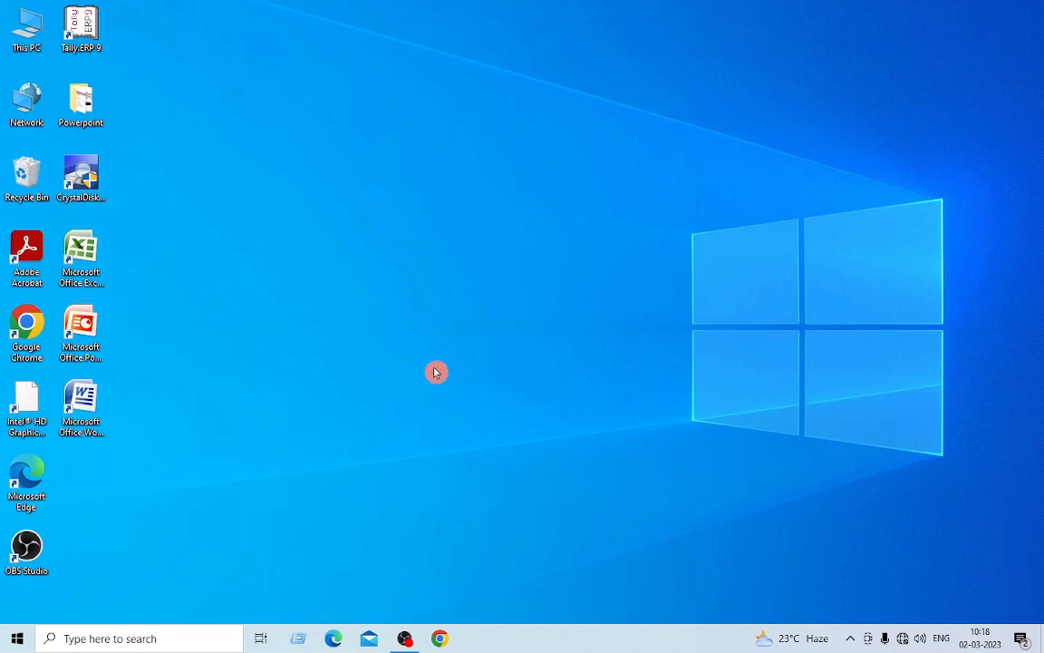
# Create a new Microsoft Office Excel Worksheet on the desktop, keeping its default name.
pyautogui.rightClick(506, 232)
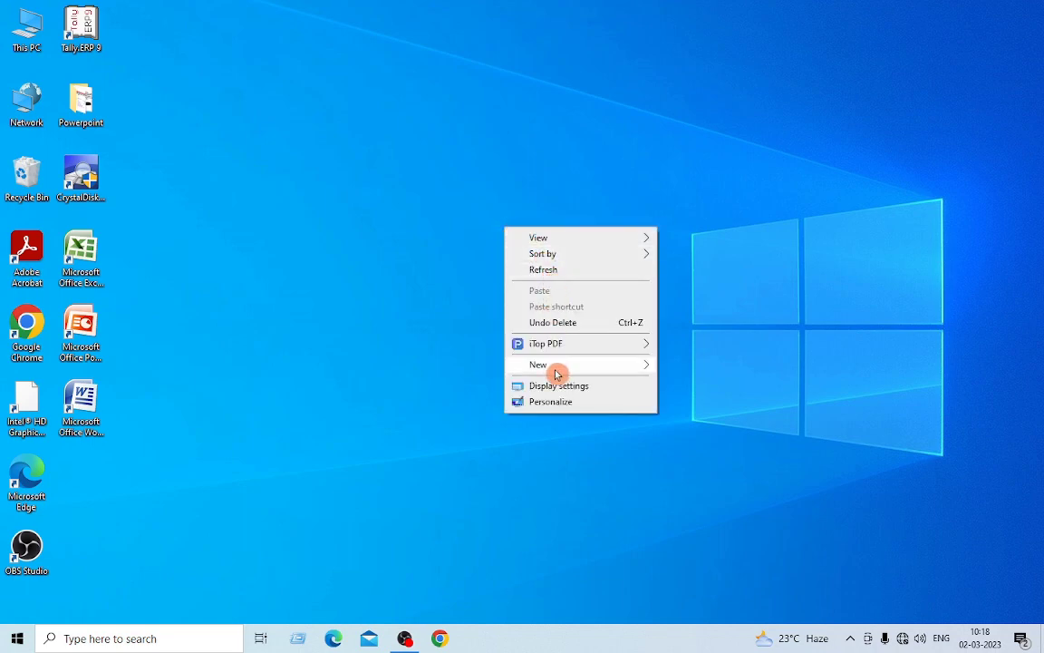
pyautogui.moveTo(557, 367)
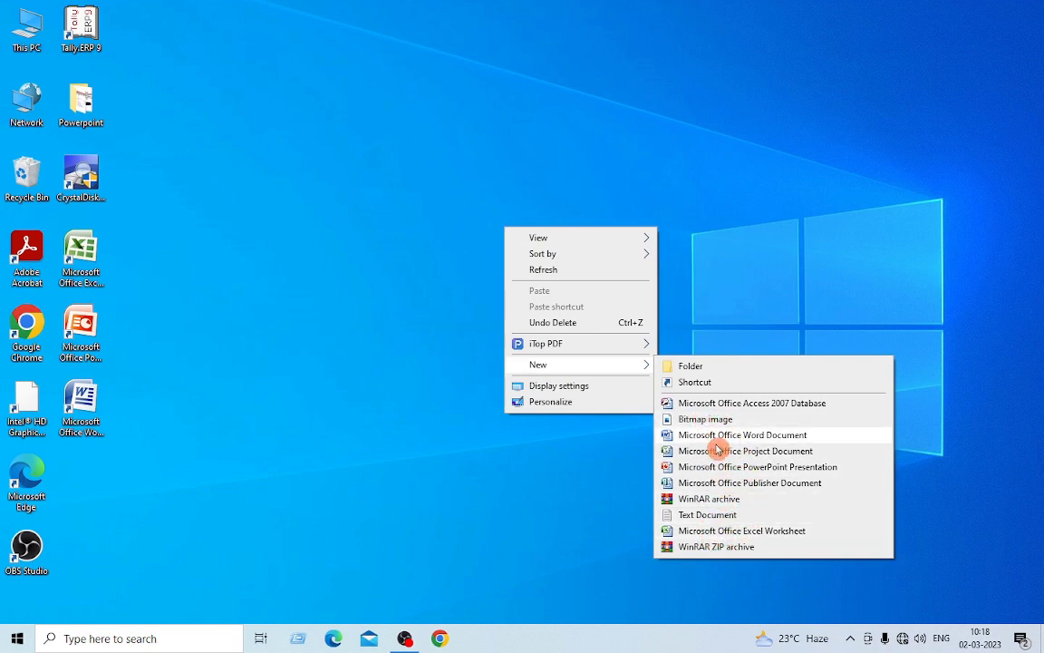
pyautogui.click(733, 531)
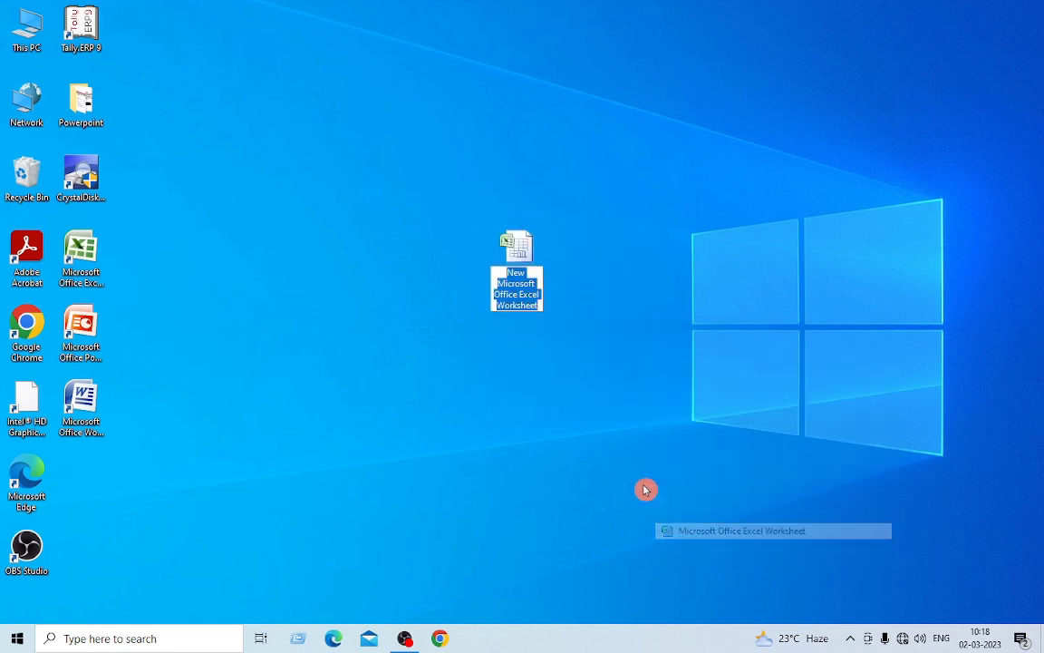
pyautogui.click(499, 341)
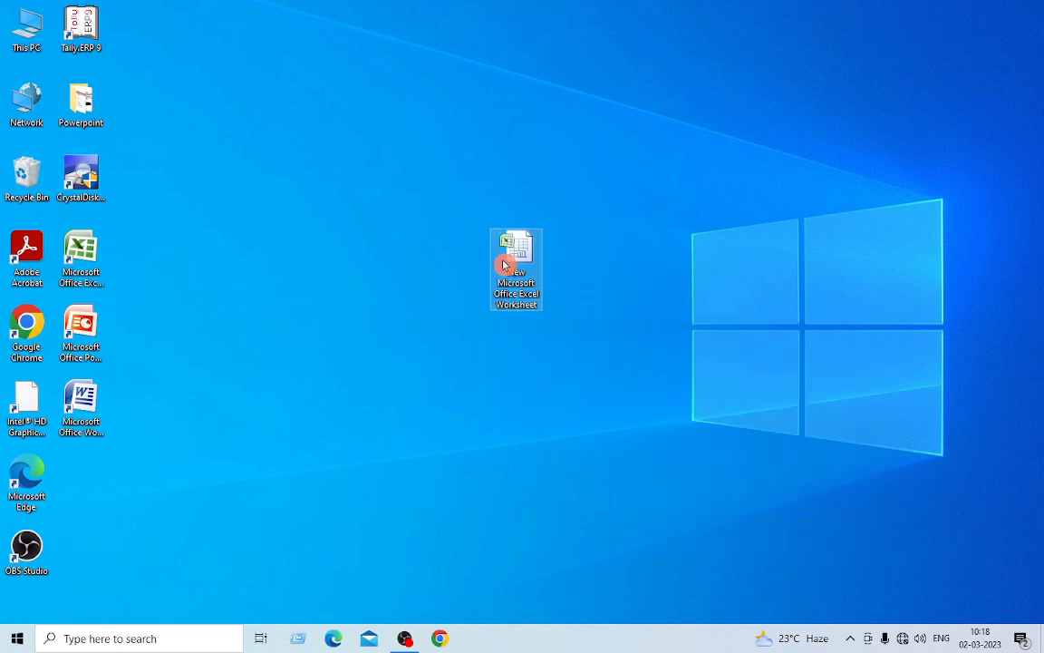
# Move the new Excel worksheet below the Microsoft Office Word shortcut and delete it.
pyautogui.moveTo(518, 243); pyautogui.dragTo(91, 488)
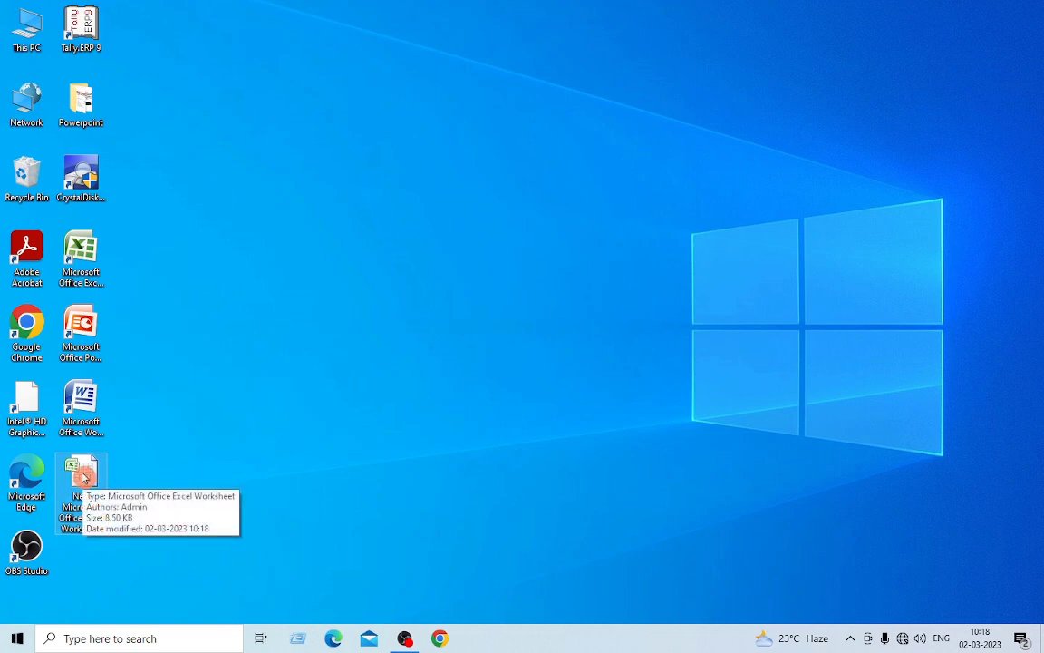
pyautogui.press('Delete')
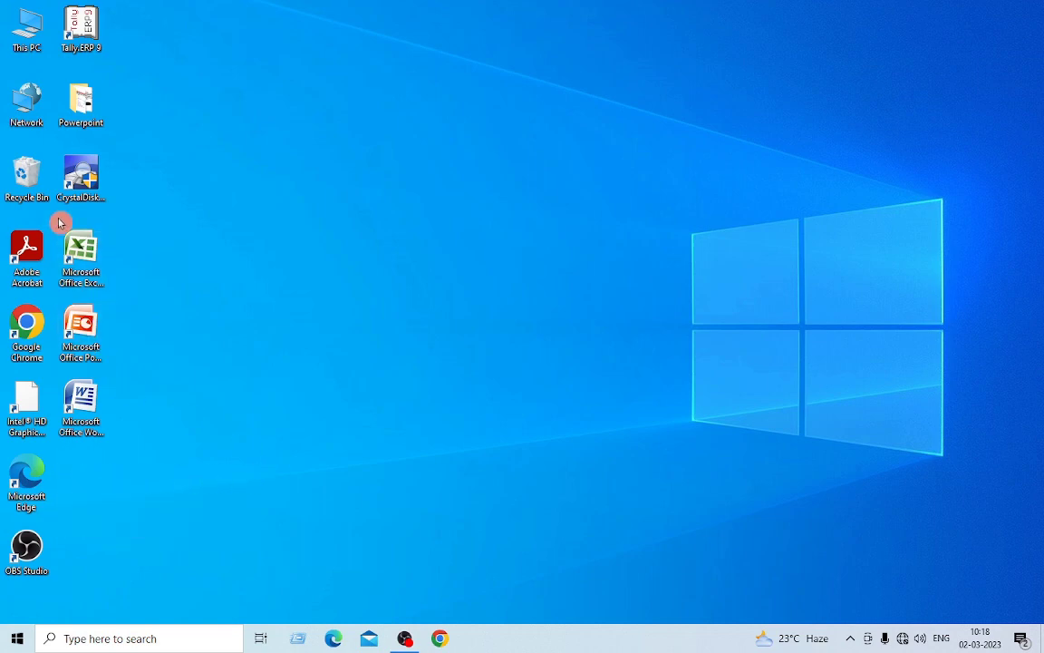
# Display the desktop icons as large icons, and return them to medium icons.
pyautogui.rightClick(426, 184)
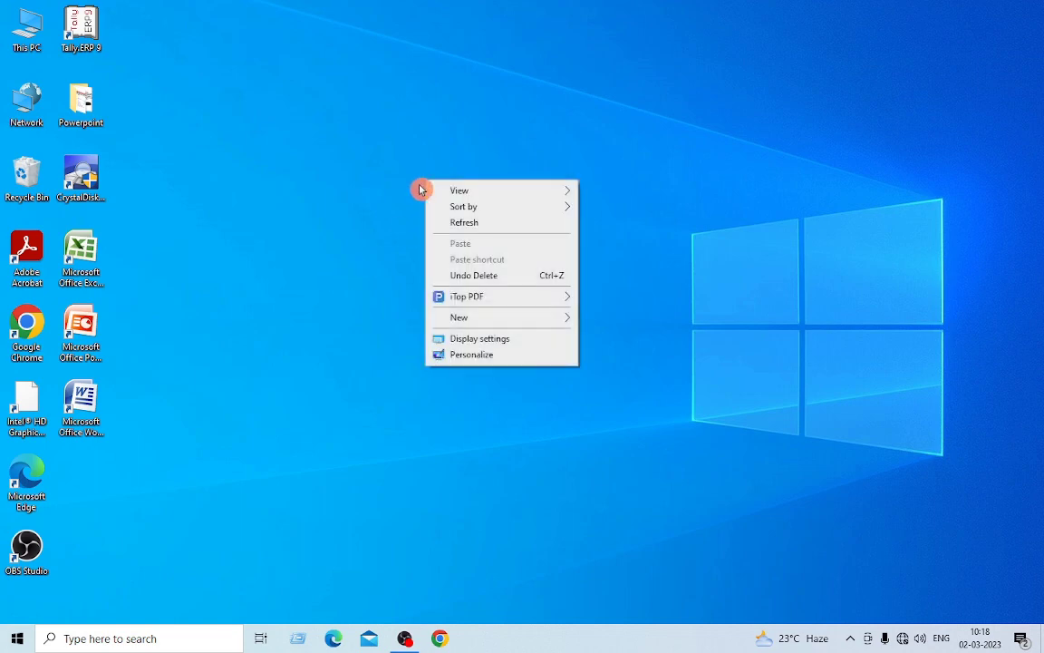
pyautogui.moveTo(488, 196)
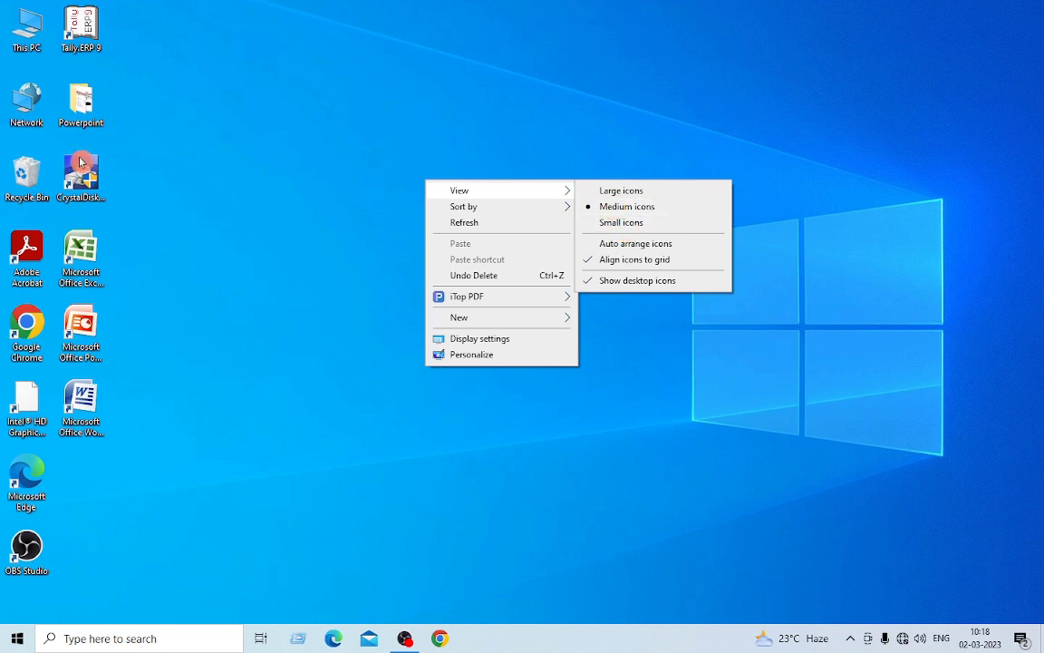
pyautogui.click(631, 193)
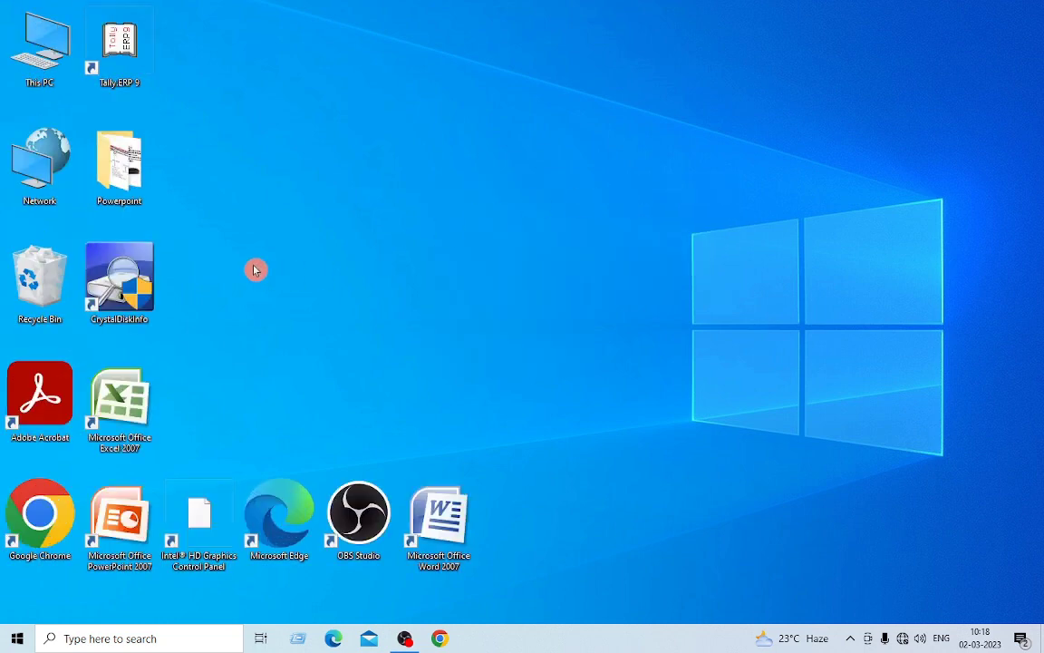
pyautogui.rightClick(547, 155)
pyautogui.moveTo(580, 160)
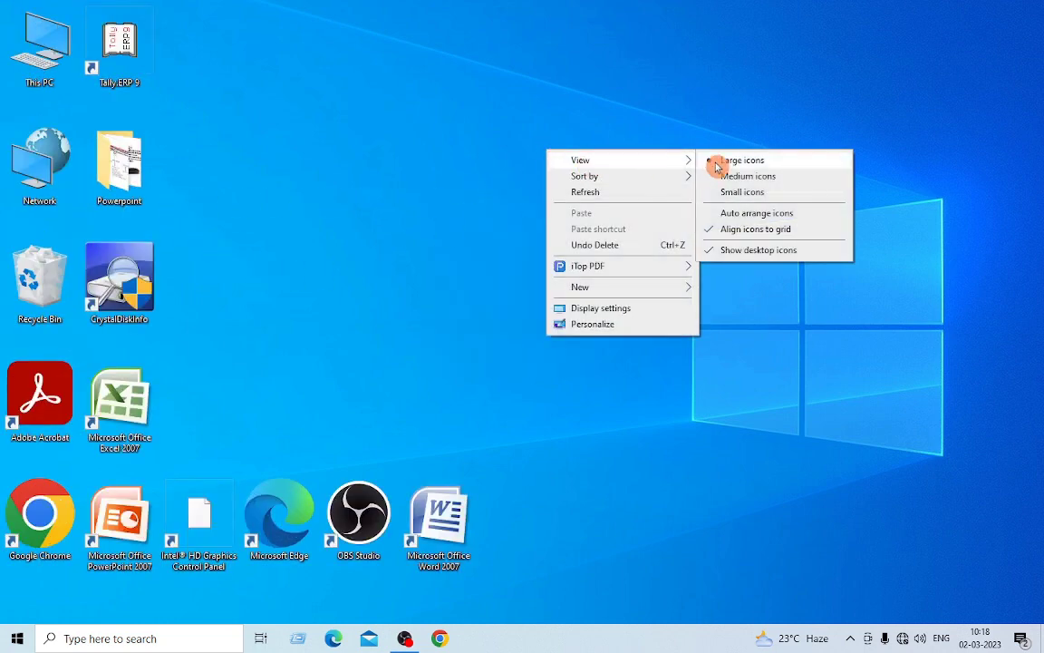
pyautogui.click(736, 177)
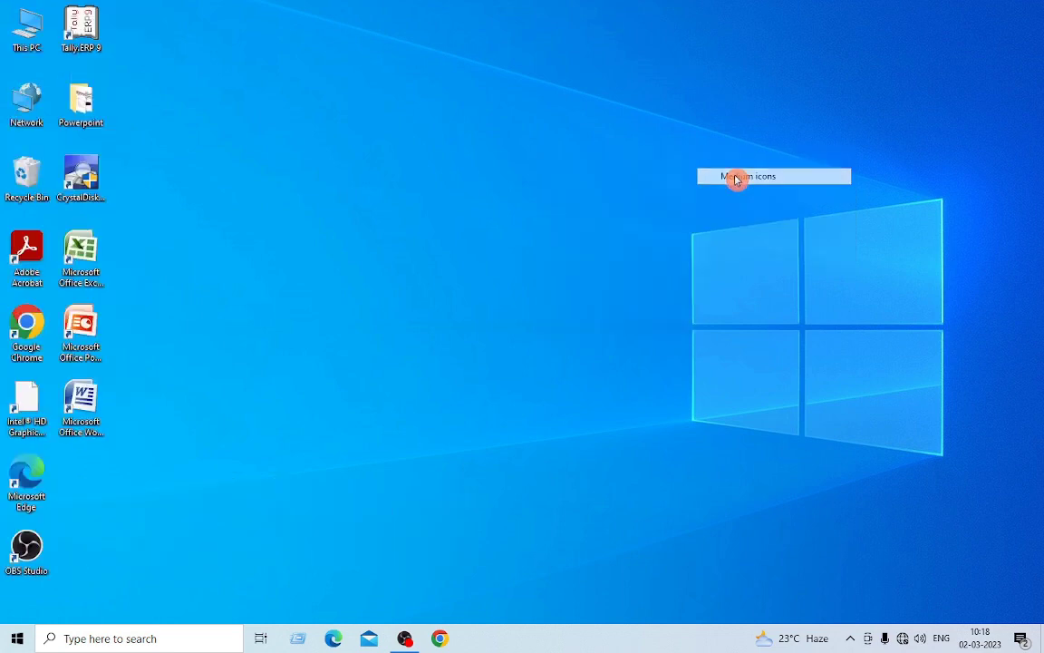
# Display the desktop icons as small icons, and restore the medium icon size.
pyautogui.rightClick(541, 186)
pyautogui.moveTo(599, 196)
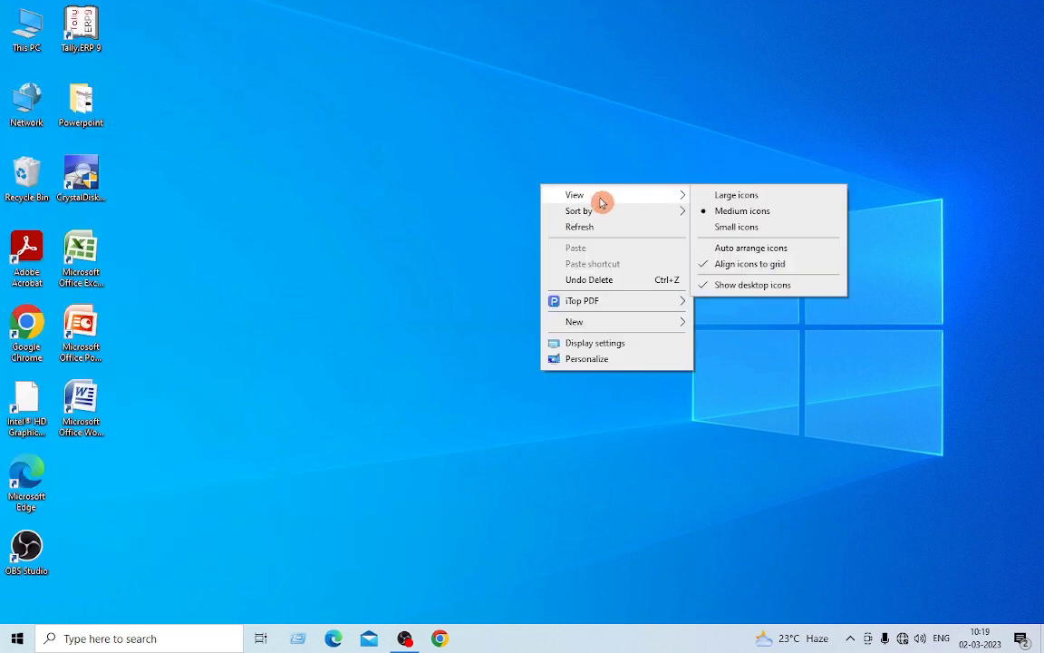
pyautogui.click(736, 228)
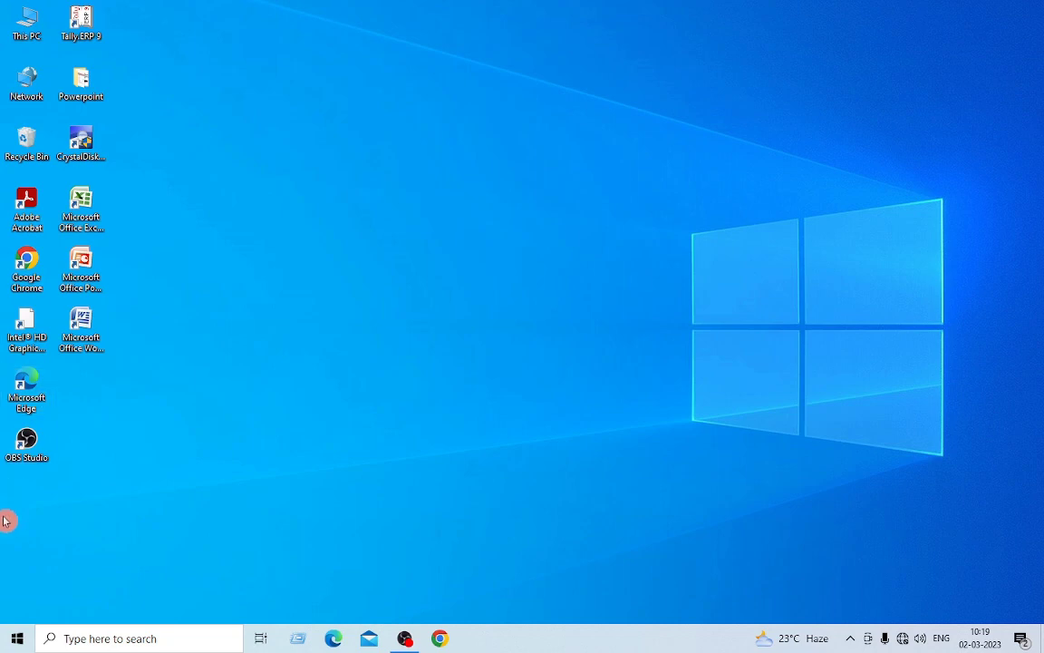
pyautogui.rightClick(494, 148)
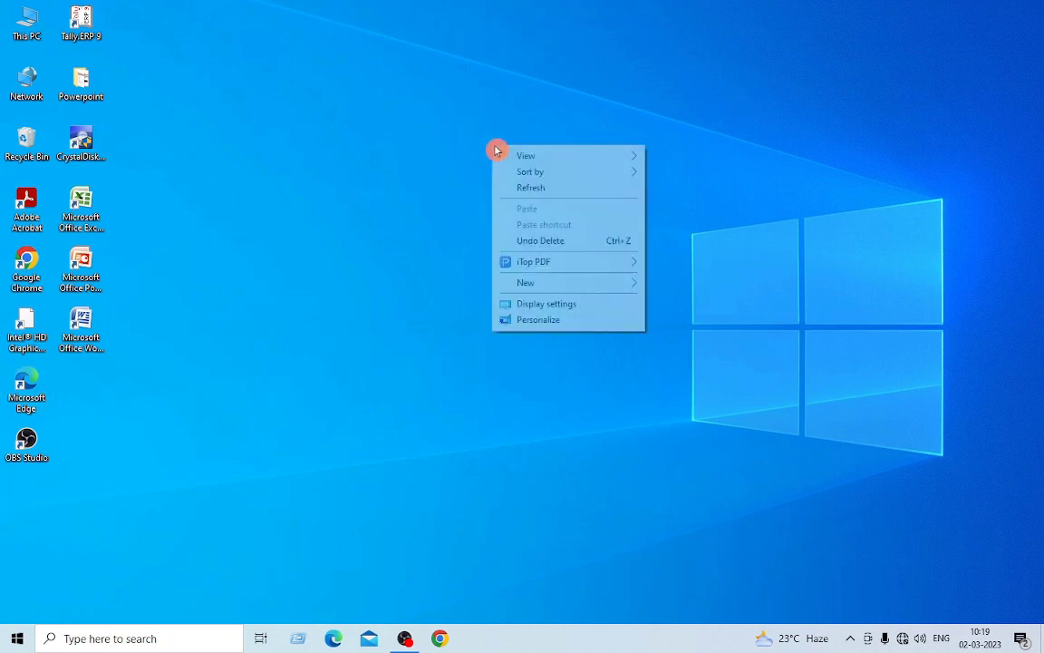
pyautogui.moveTo(550, 161)
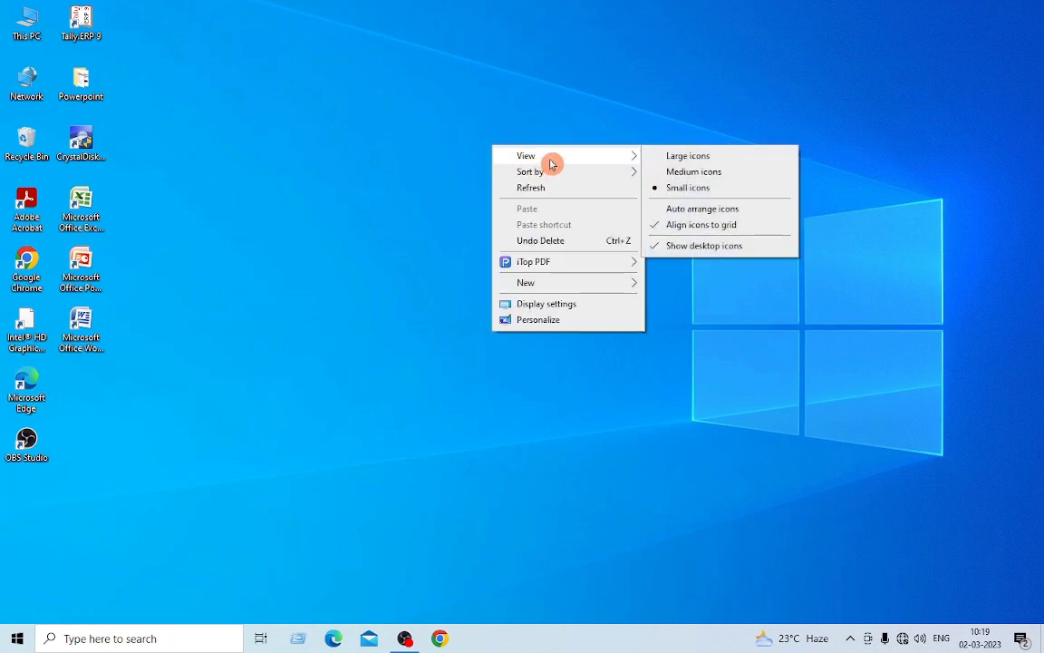
pyautogui.click(686, 172)
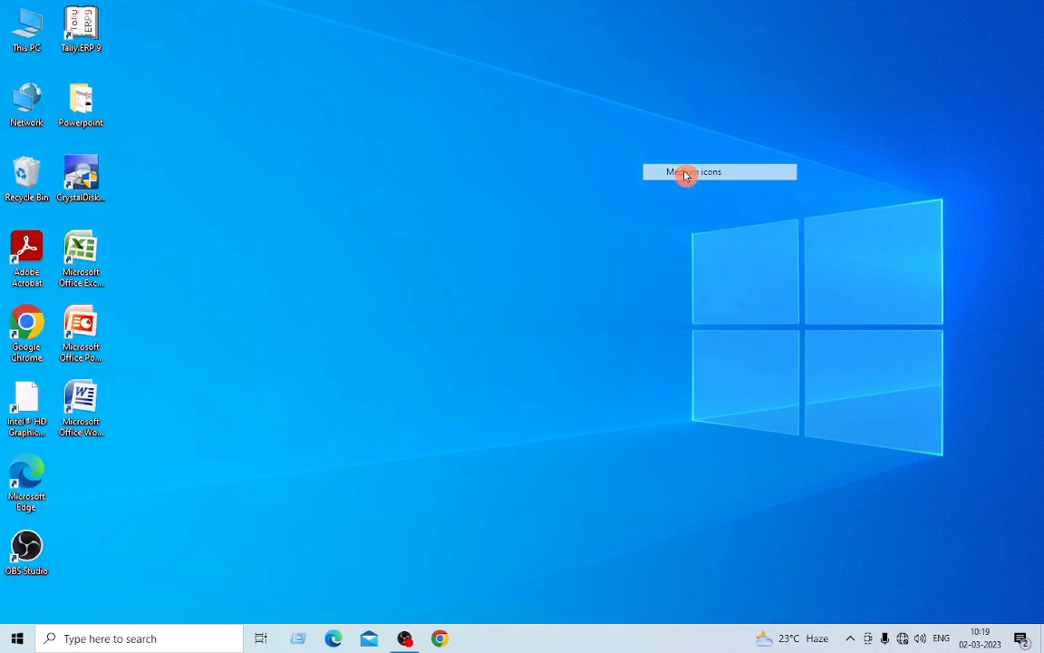
# Sort the desktop icons by size, and re-sort them by name.
pyautogui.rightClick(520, 155)
pyautogui.moveTo(578, 178)
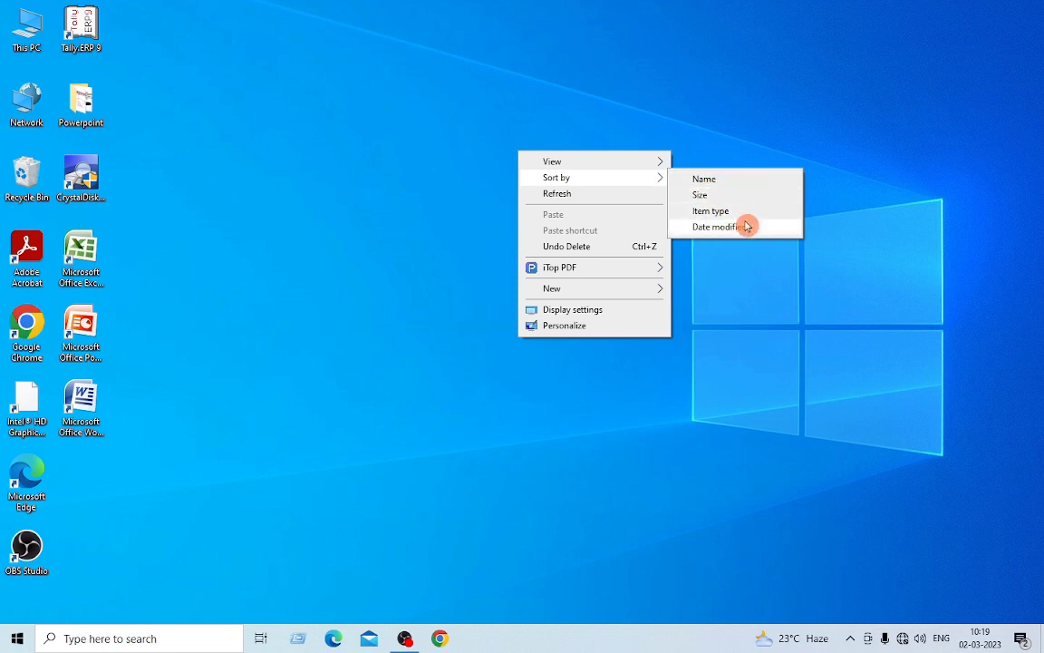
pyautogui.click(703, 195)
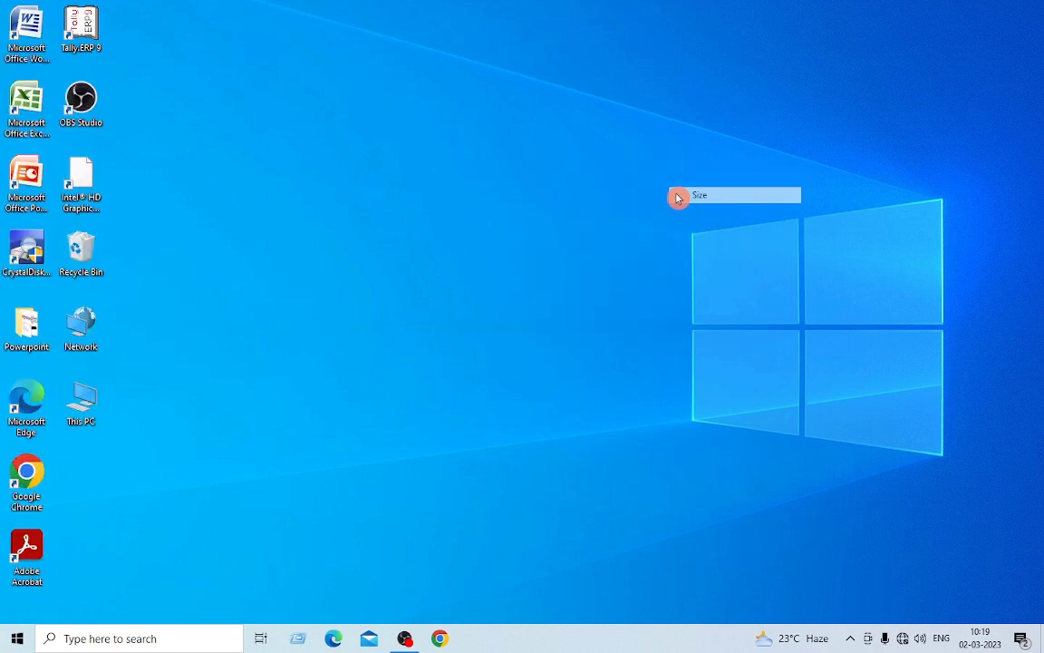
pyautogui.rightClick(514, 143)
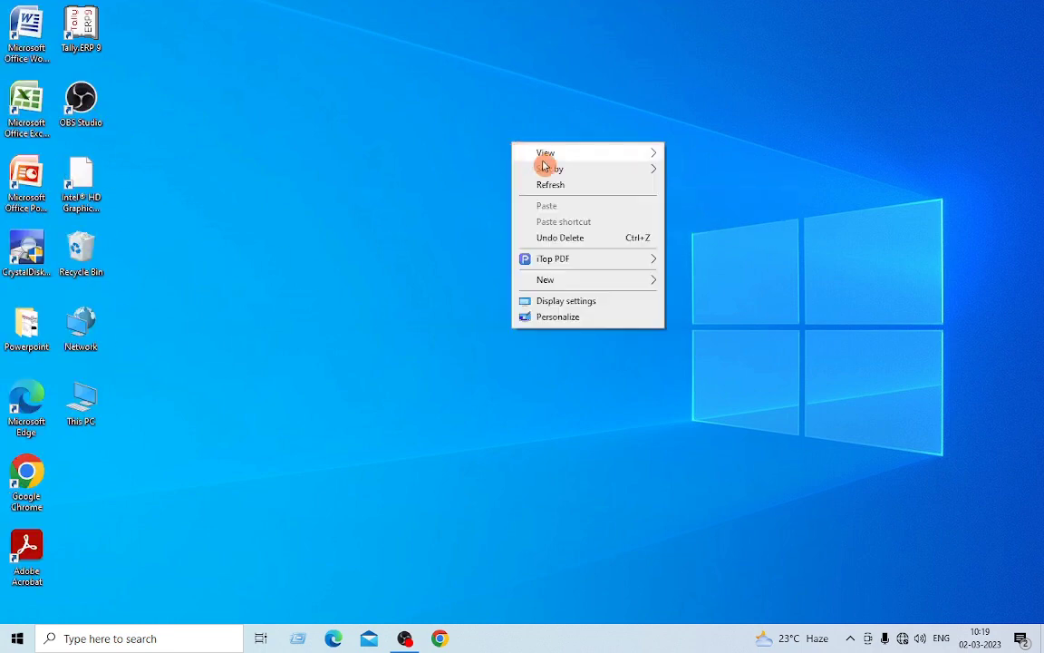
pyautogui.moveTo(626, 160)
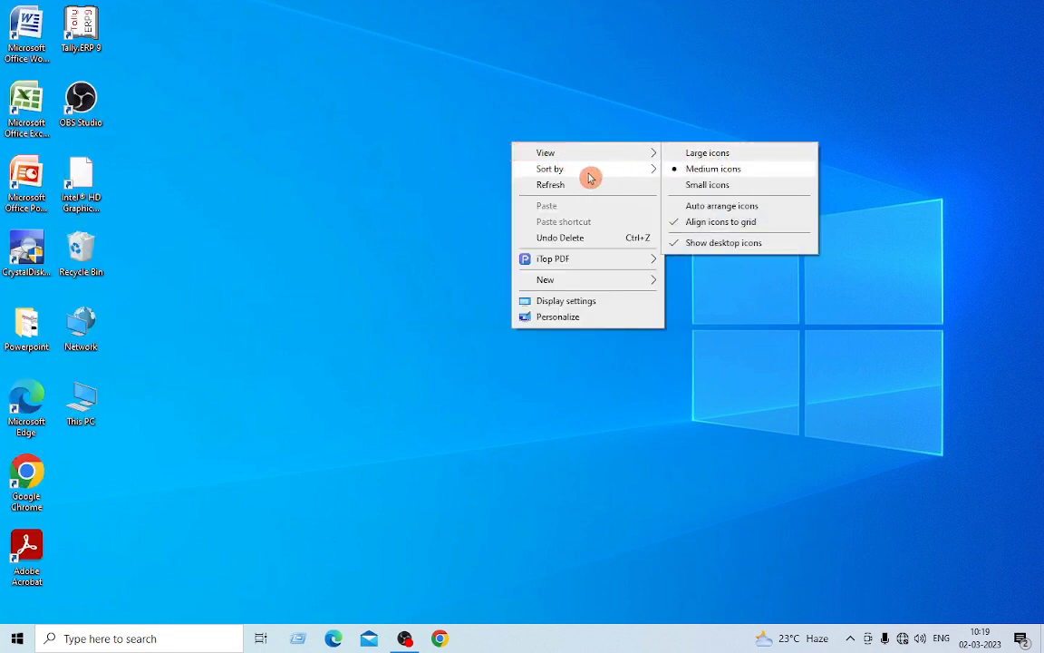
pyautogui.click(694, 170)
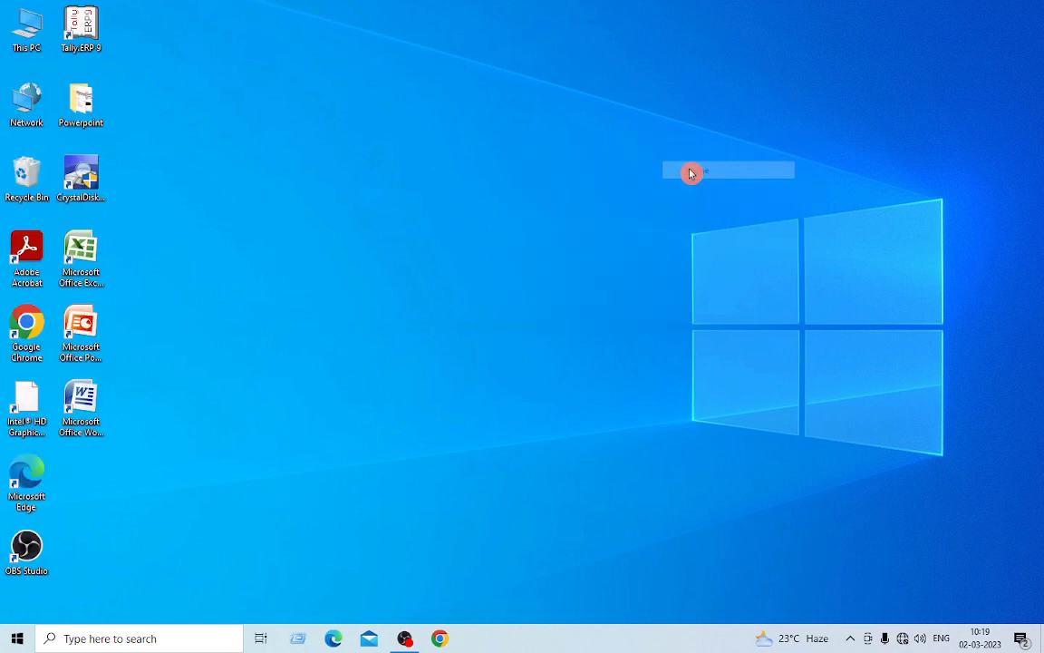
# Refresh the desktop twice.
pyautogui.rightClick(359, 144)
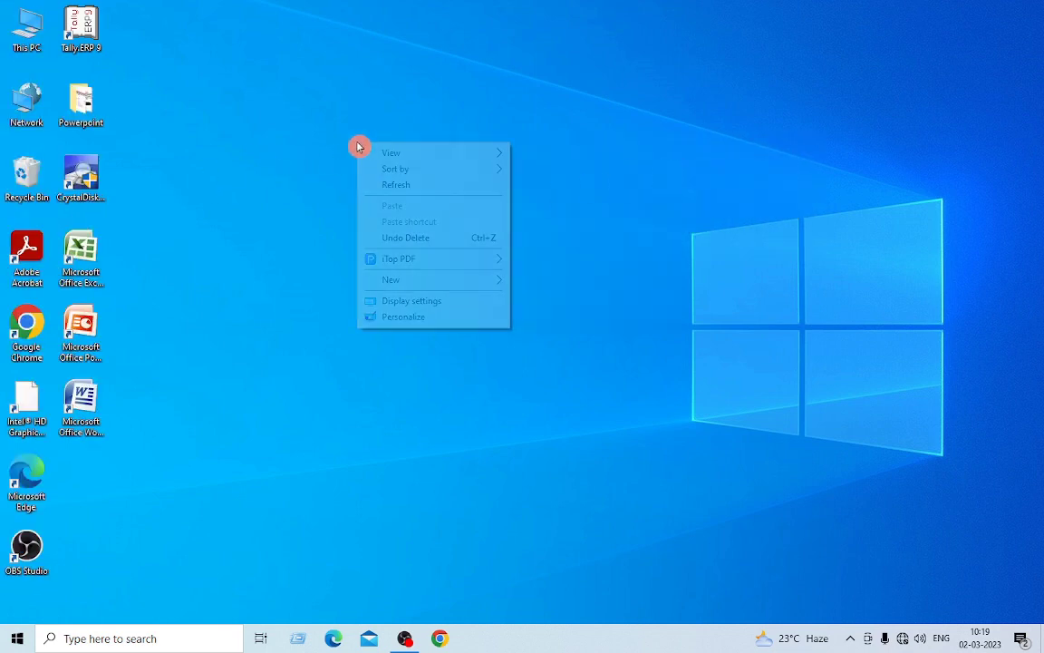
pyautogui.moveTo(462, 175)
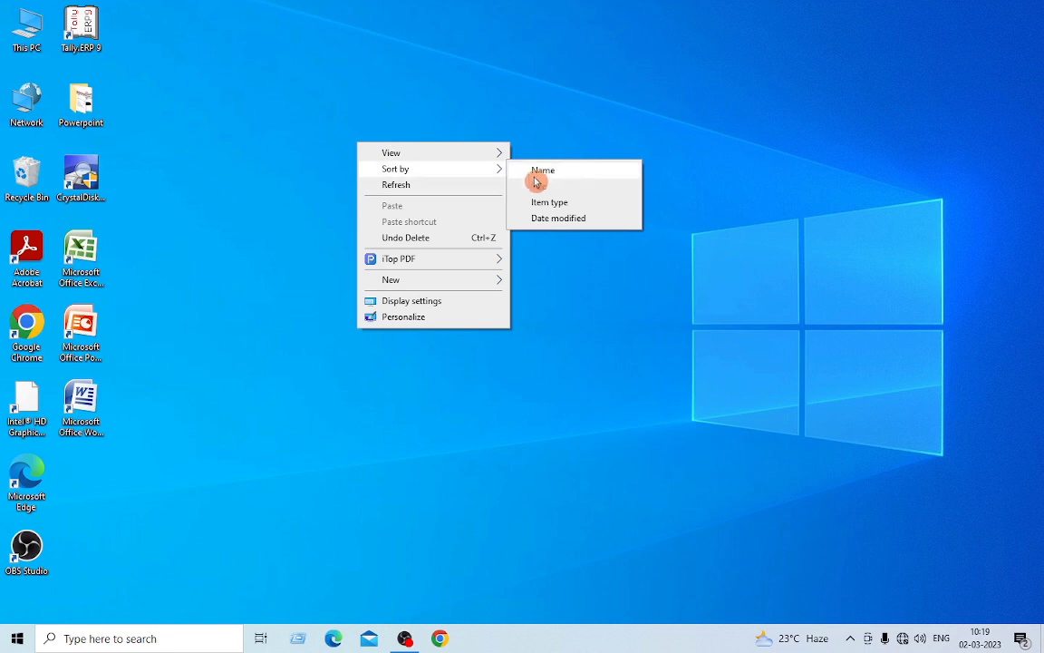
pyautogui.click(389, 187)
pyautogui.rightClick(348, 150)
pyautogui.click(430, 191)
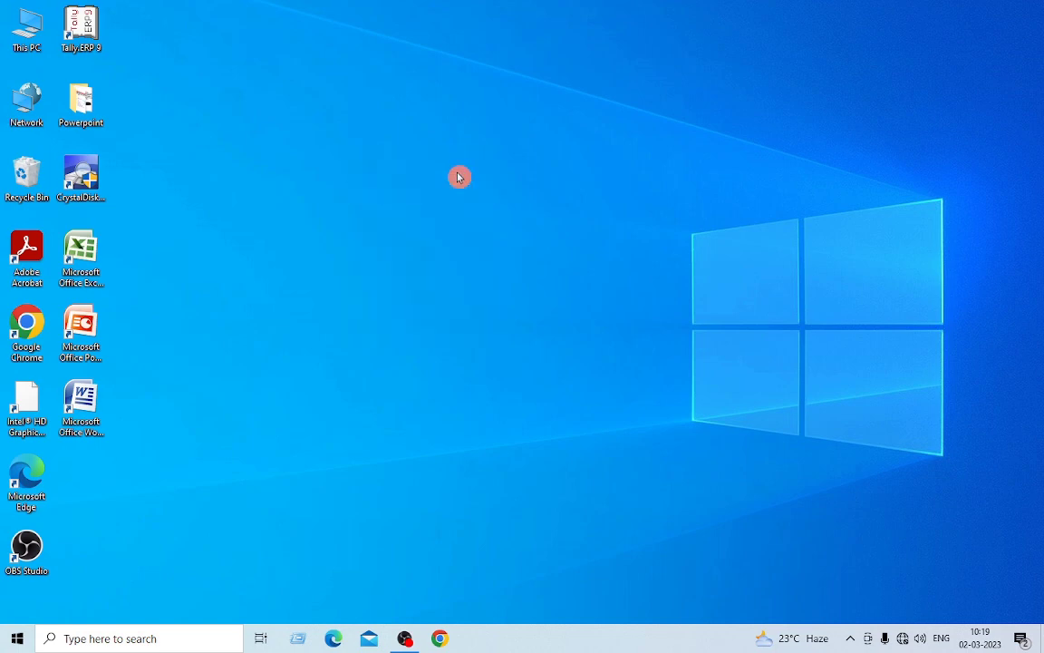